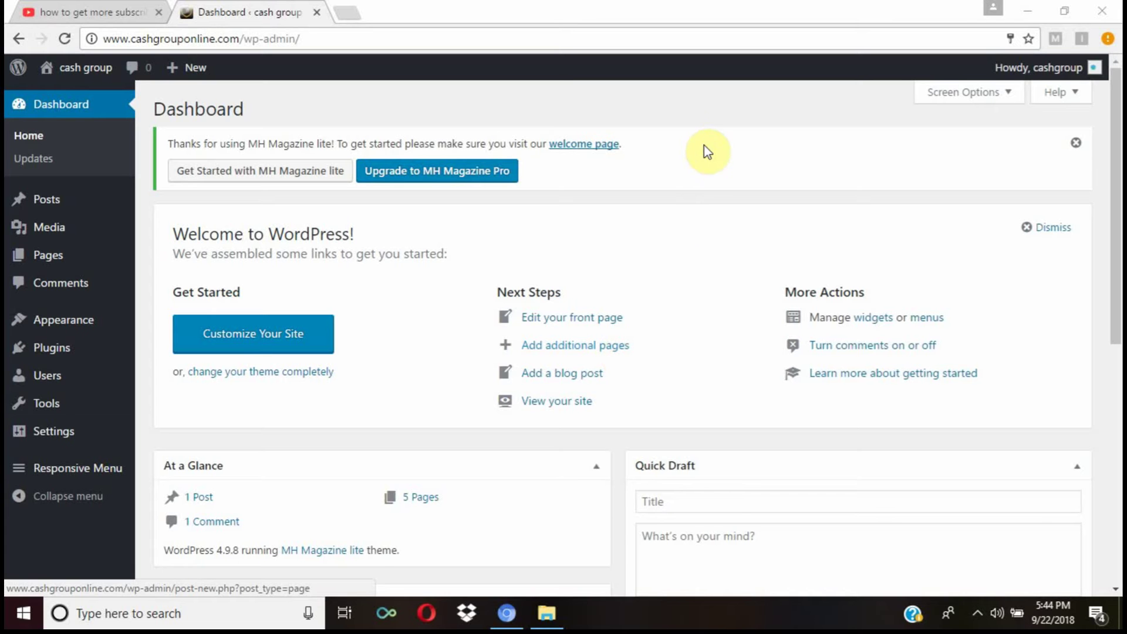
left_click_drag(659, 143, 165, 144)
left_click(780, 109)
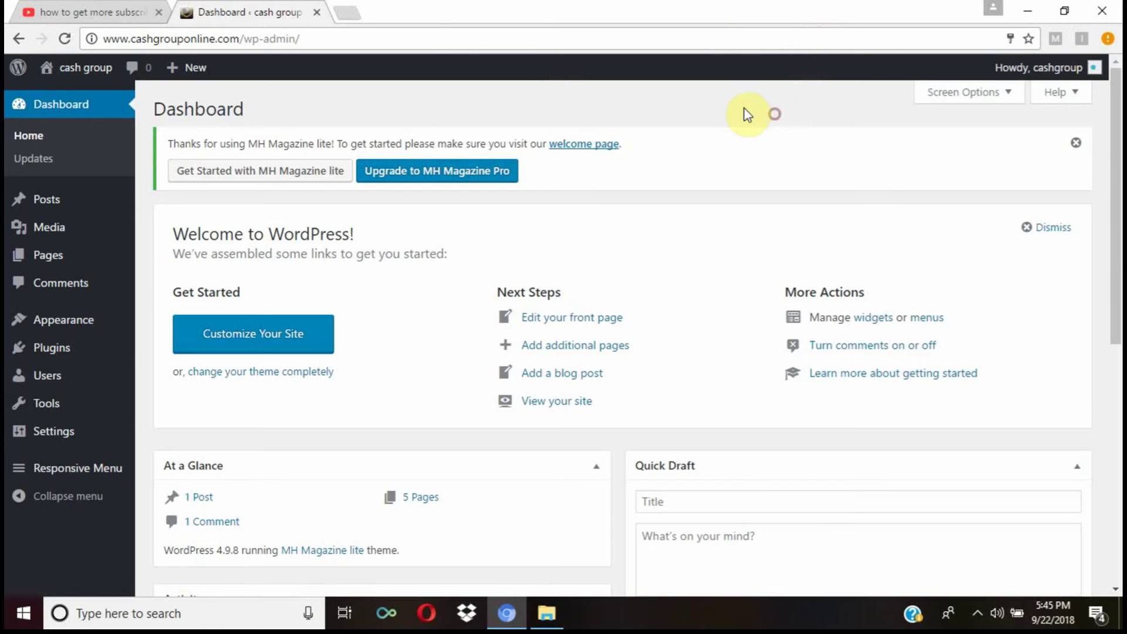
left_click(349, 20)
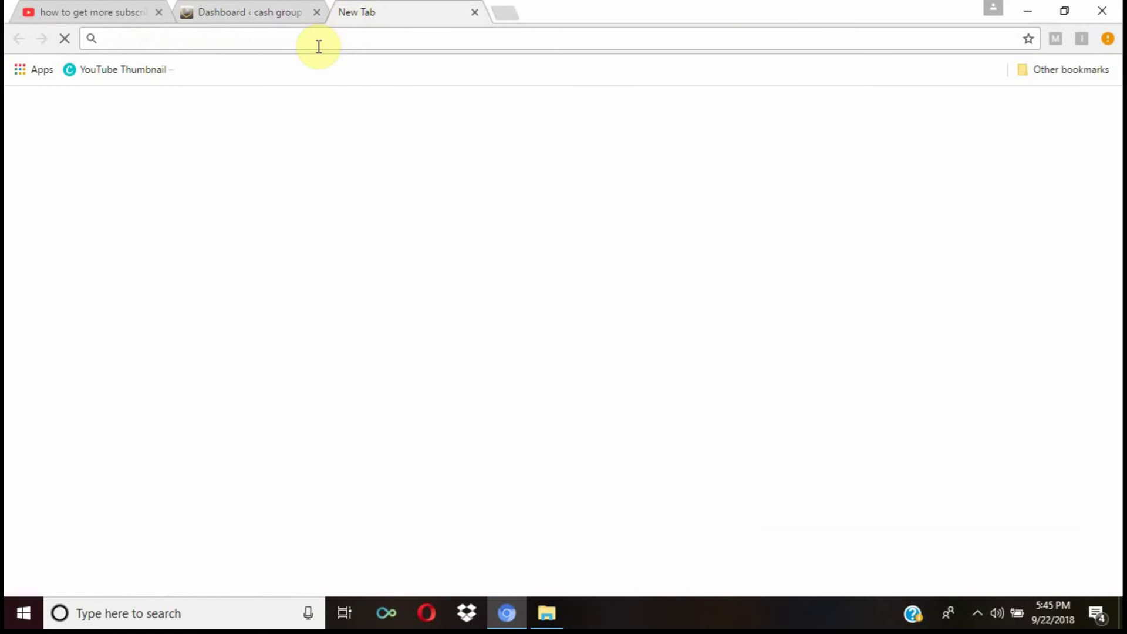
type("www.c")
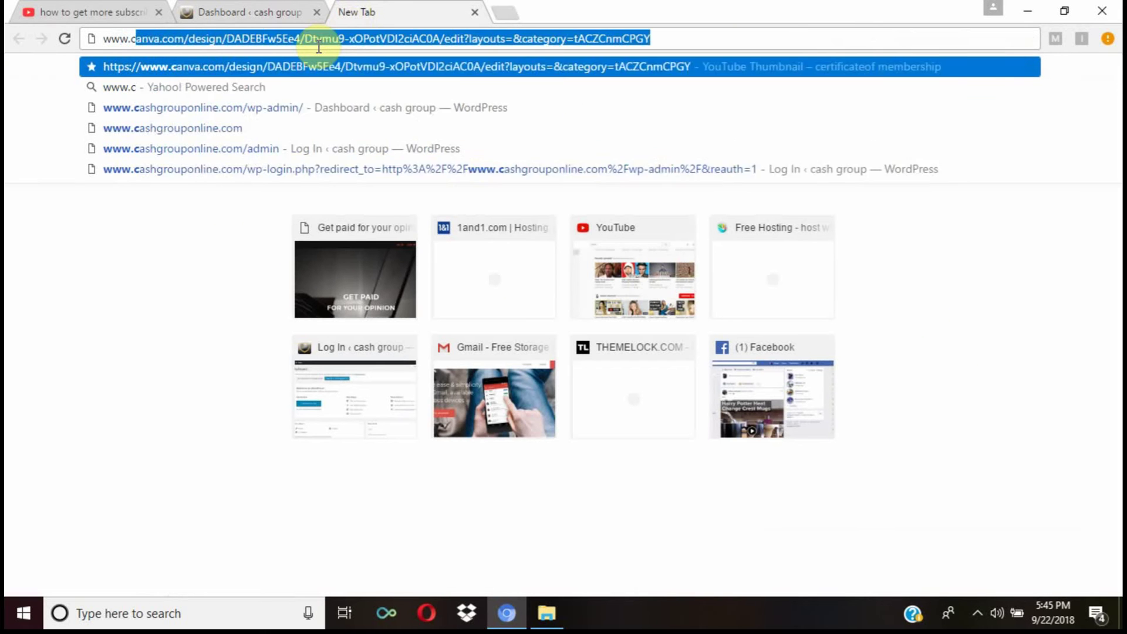
type("ashgrou")
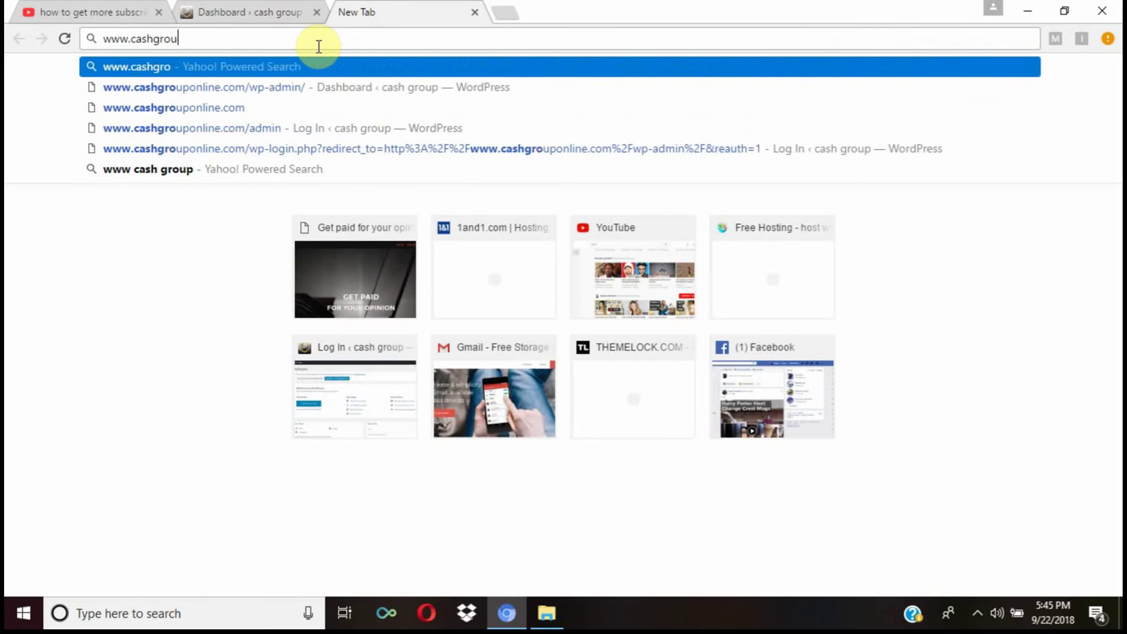
type("ponline.com")
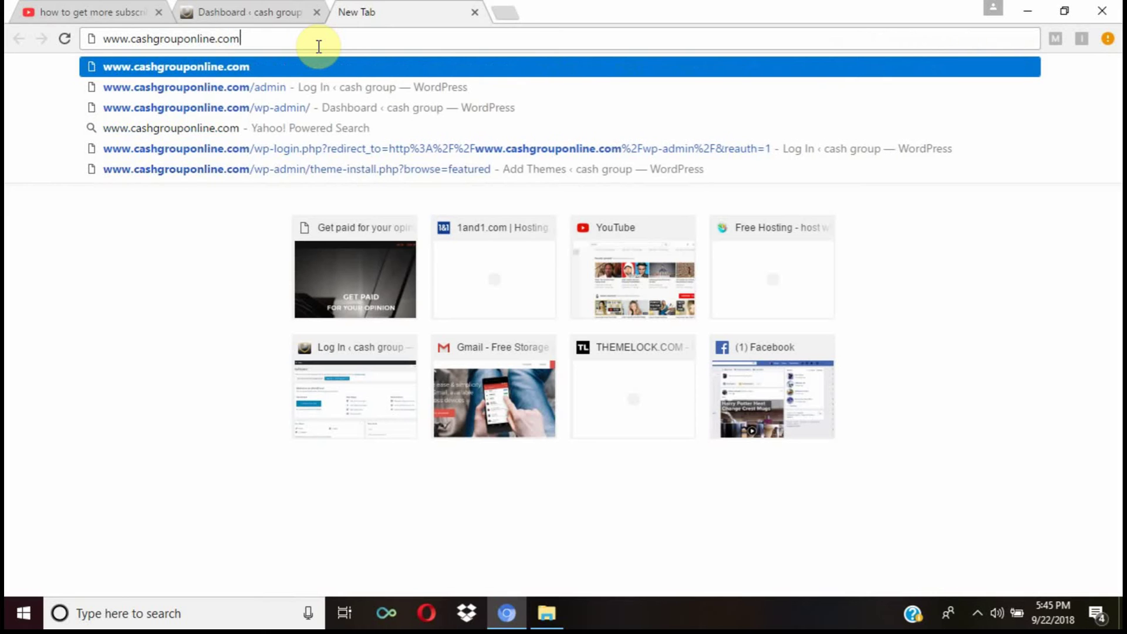
key("Return")
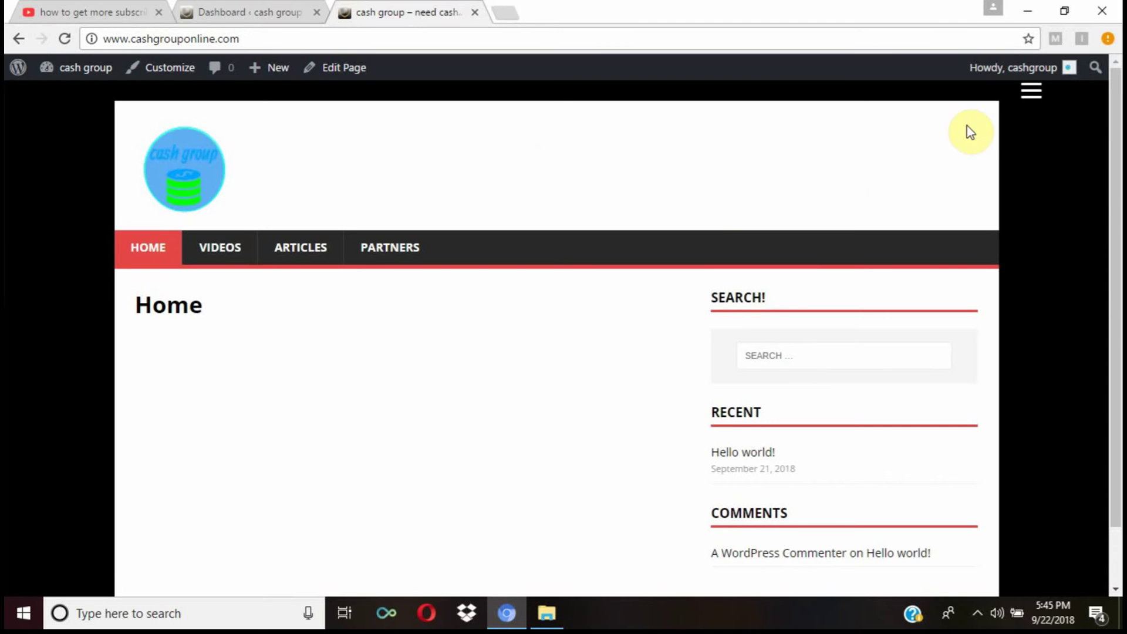
- Examine the live home page, including its slide-out navigation menu and the content down to the footer
left_click(1038, 108)
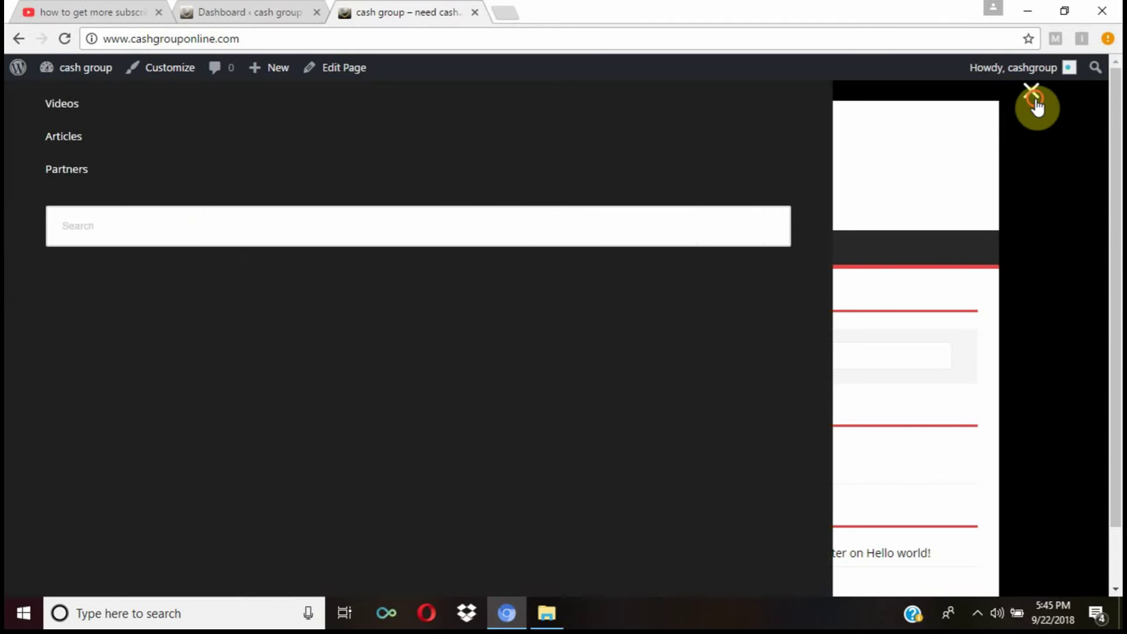
left_click(1035, 103)
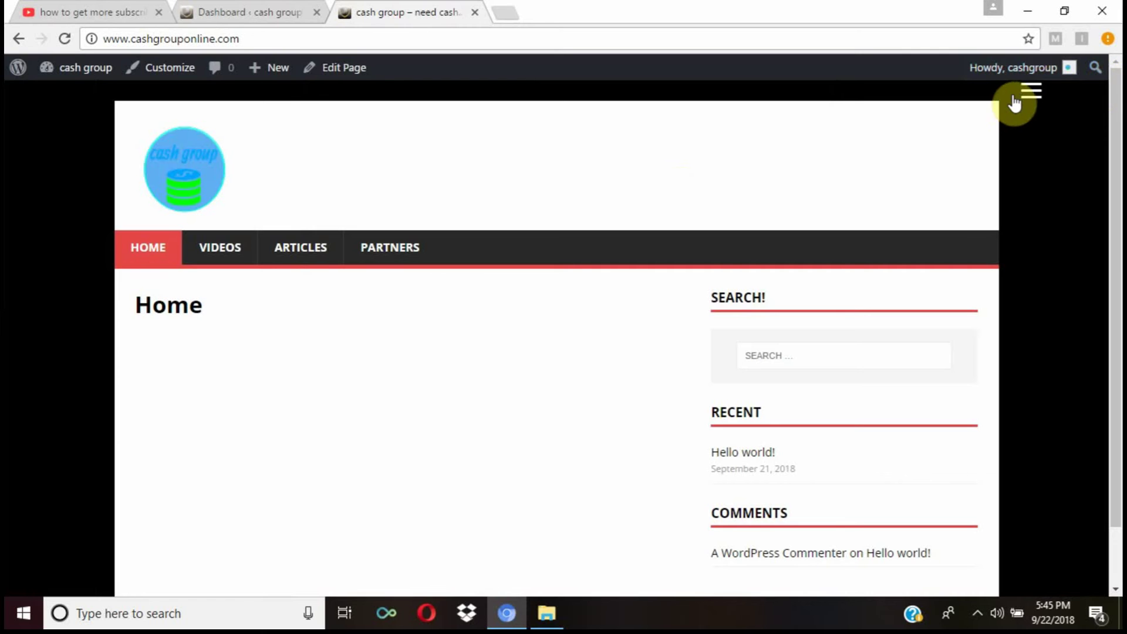
left_click(1024, 98)
left_click(1024, 99)
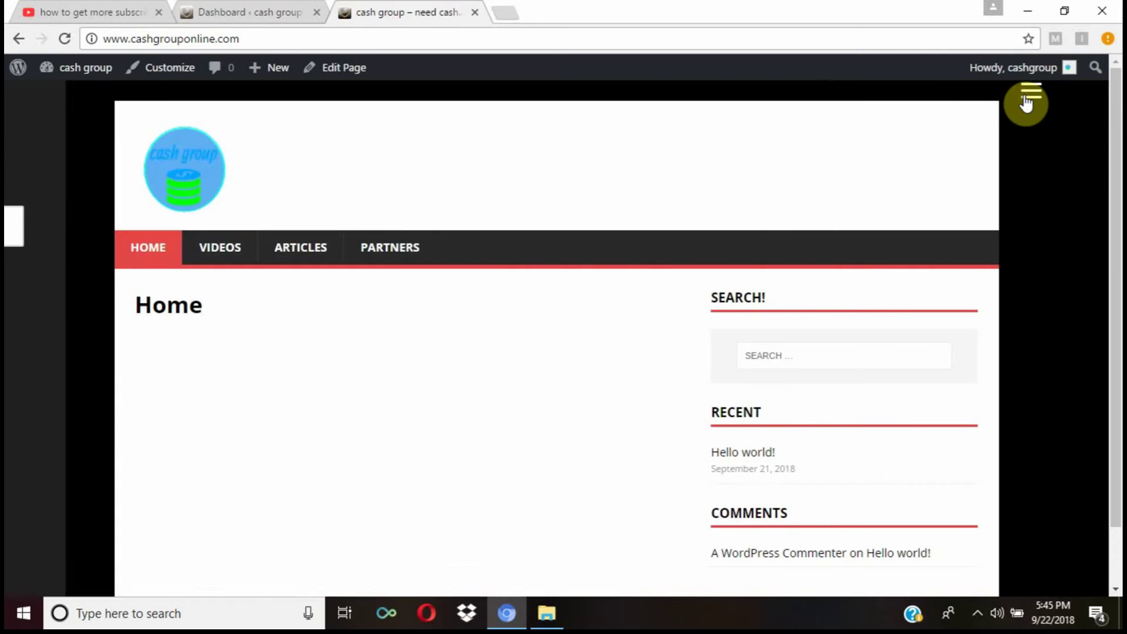
left_click(1025, 99)
left_click(1026, 103)
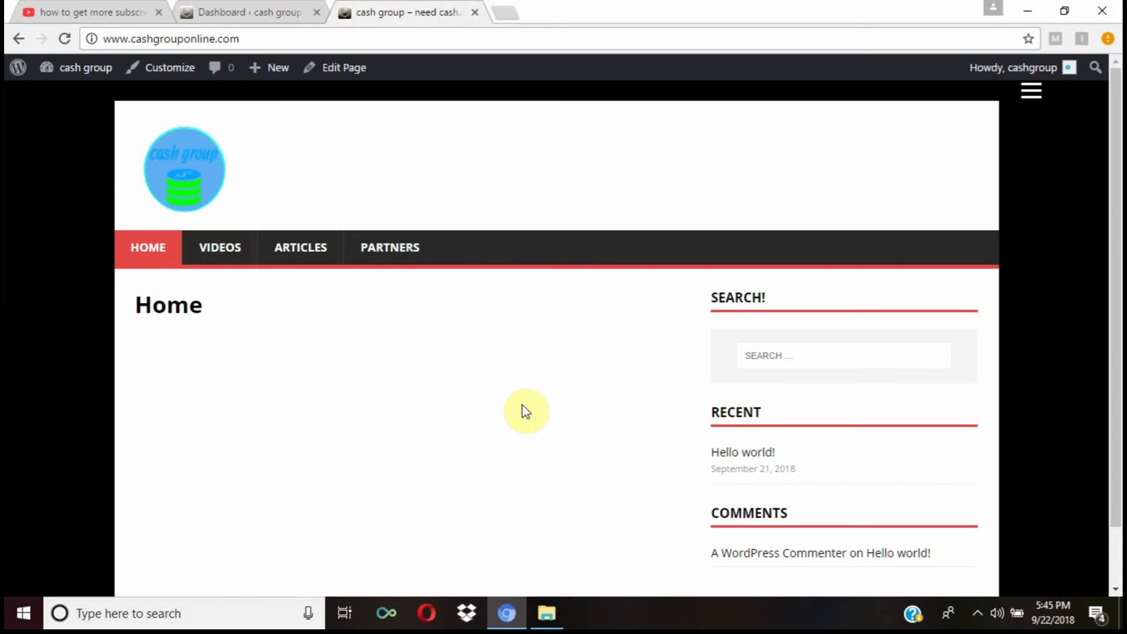
left_click_drag(1118, 289, 1114, 389)
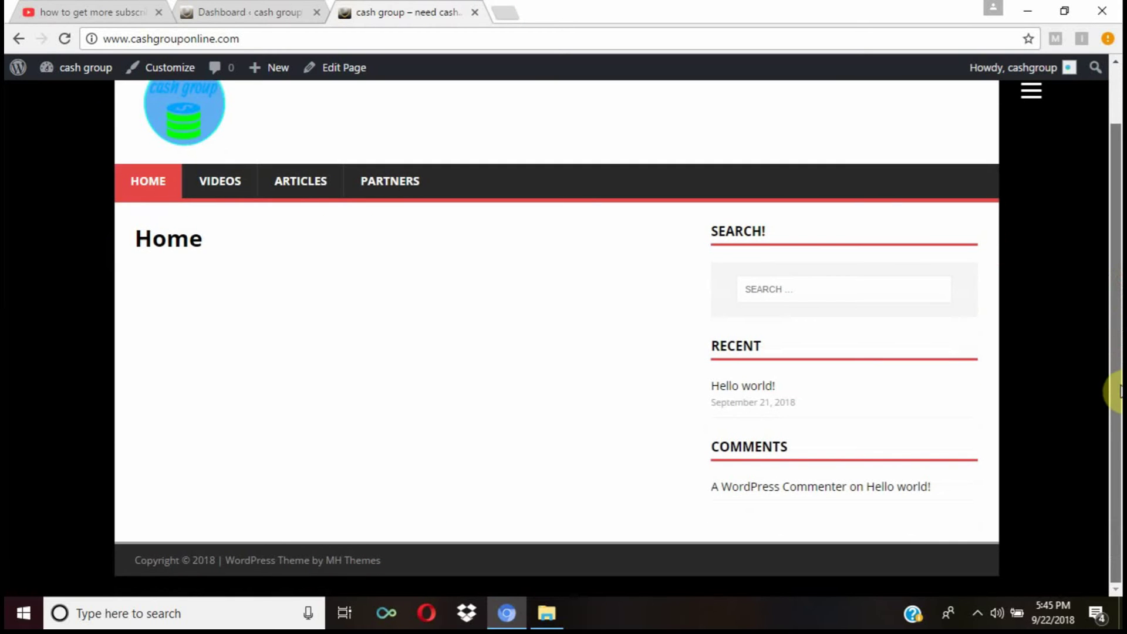
left_click_drag(1114, 348, 1107, 203)
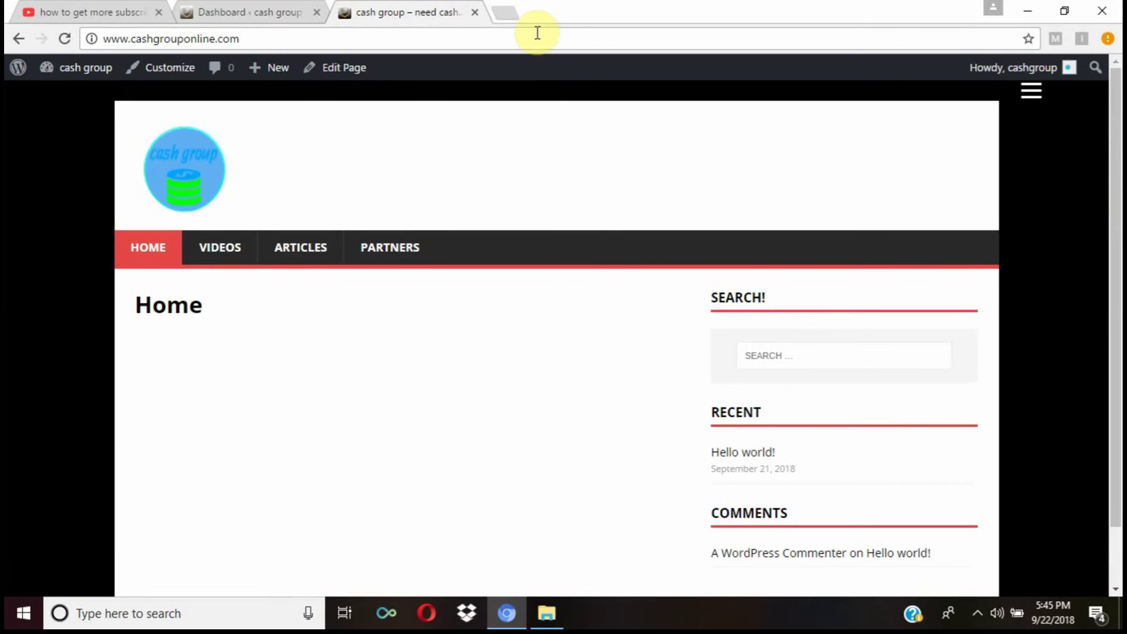
- Open the live site's Articles page and examine the sample "Hello world!" post listed there
left_click(258, 12)
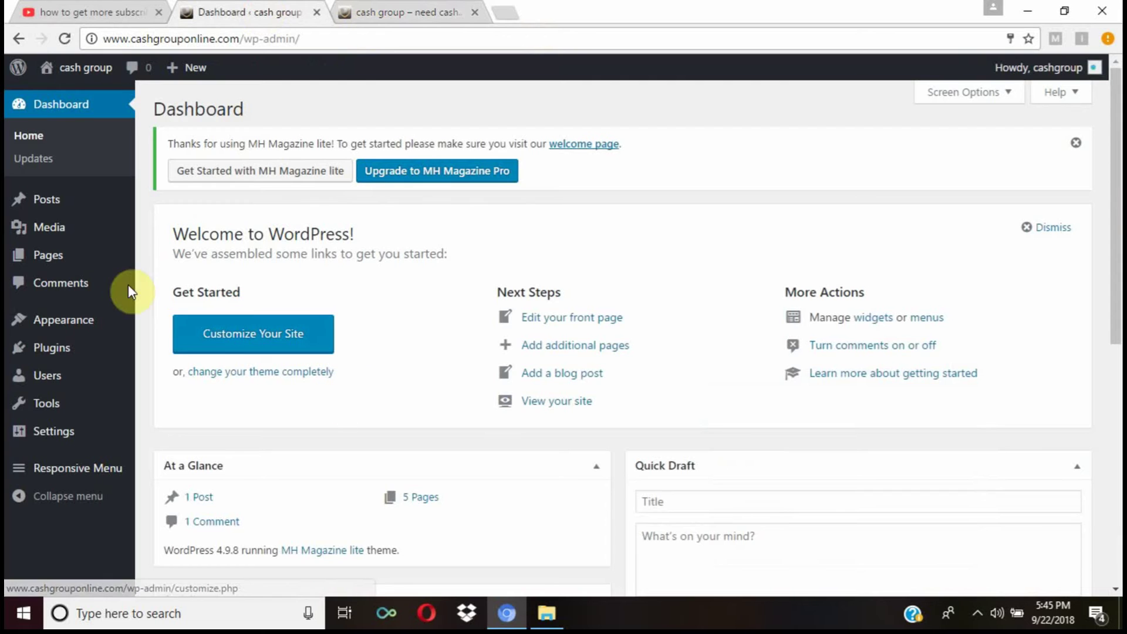
left_click(360, 13)
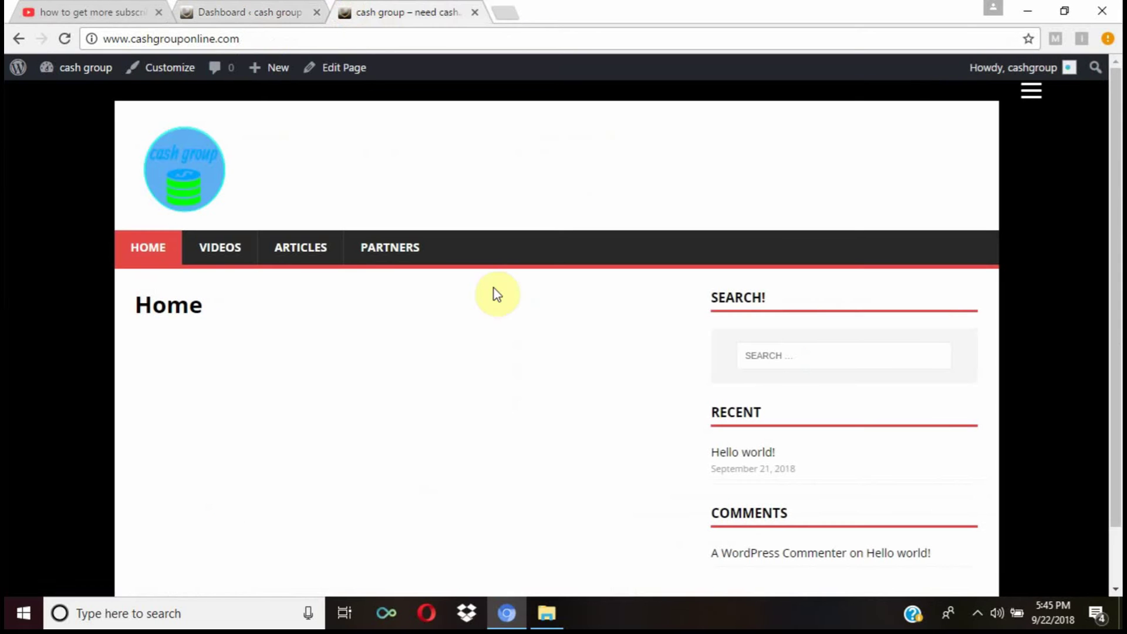
left_click(271, 267)
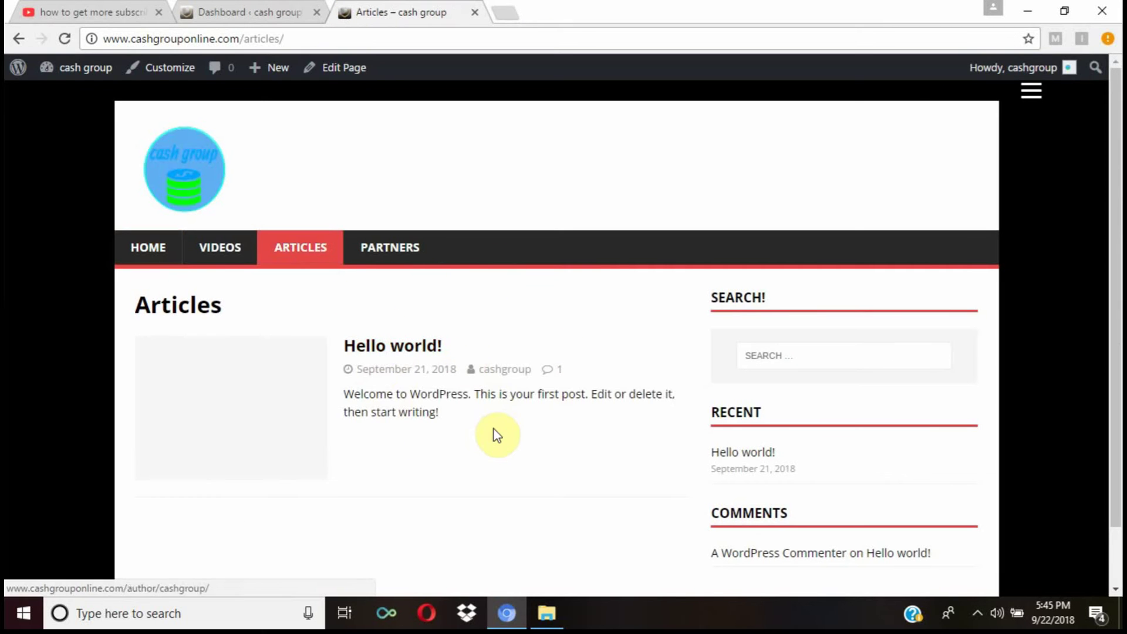
left_click_drag(444, 412, 344, 348)
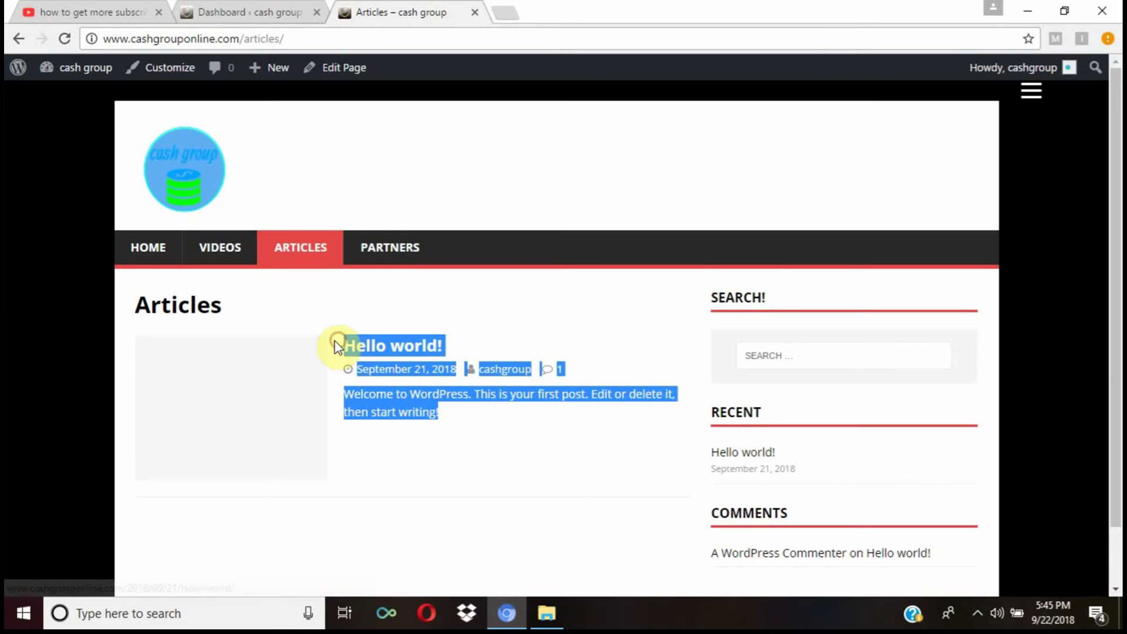
left_click(315, 325)
- Move the "Hello world!" post to the Trash from the WordPress posts list and start a new post
left_click(262, 13)
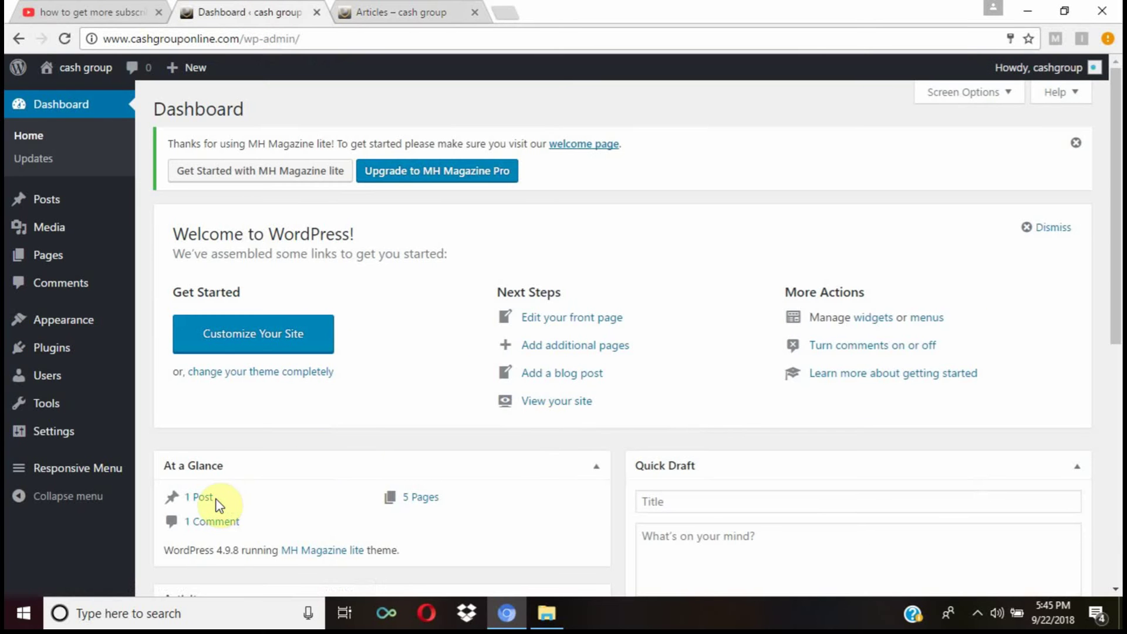
left_click(199, 499)
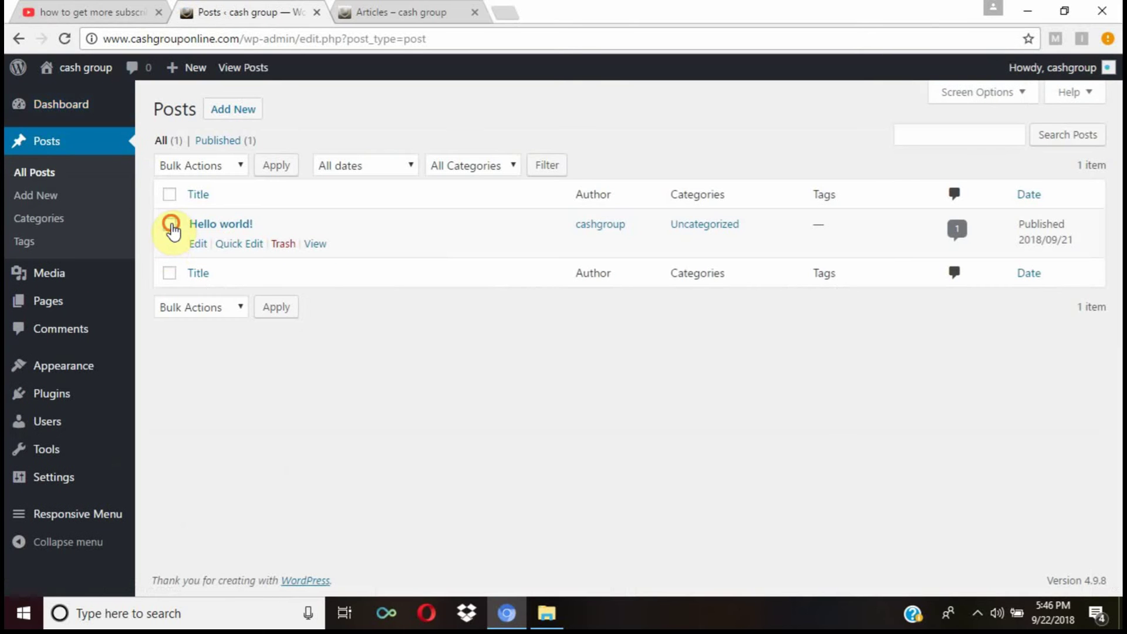
left_click(171, 226)
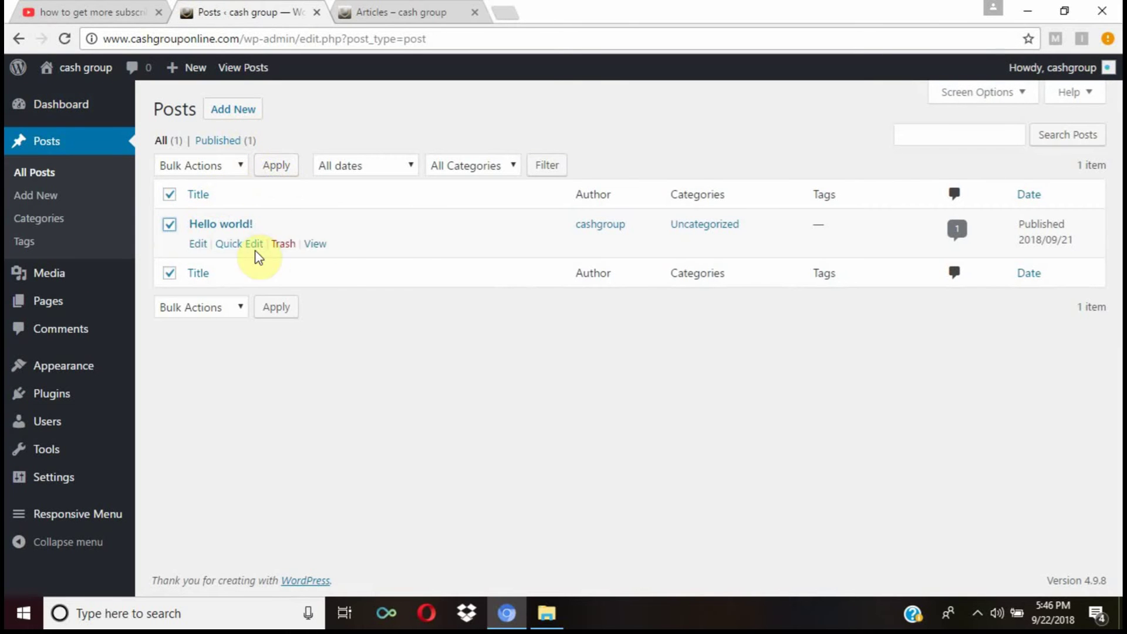
left_click(233, 165)
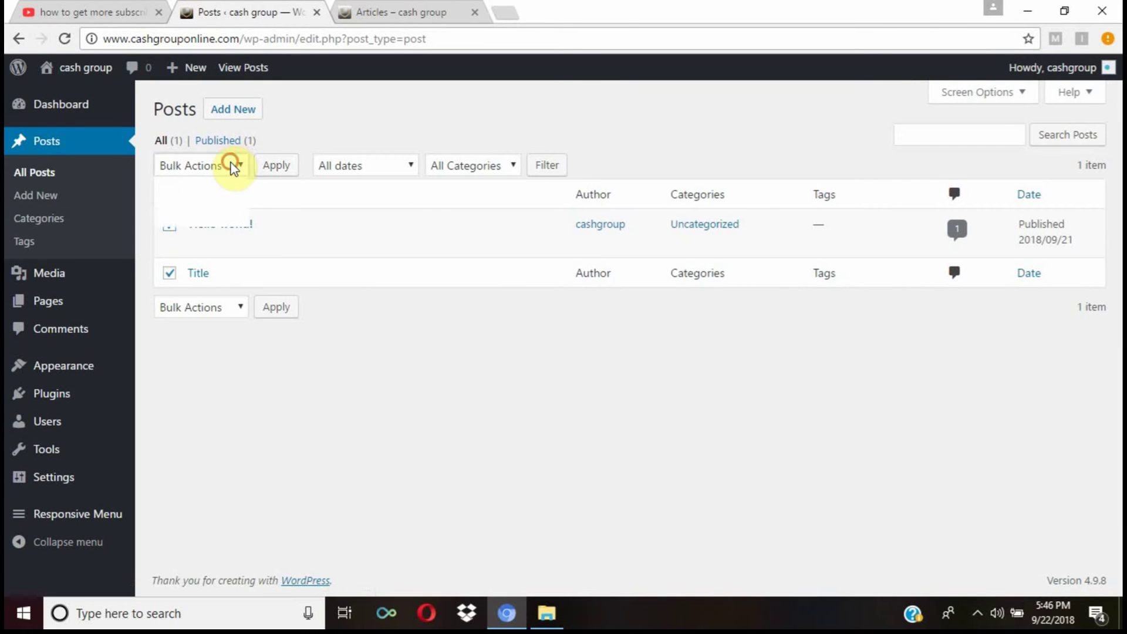
left_click(194, 218)
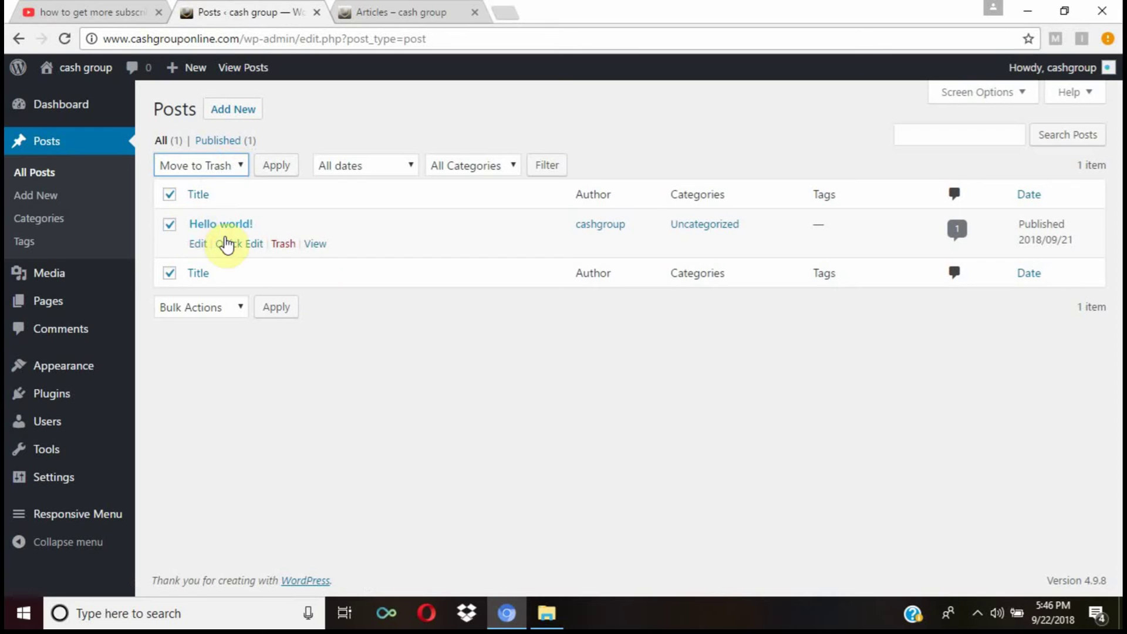
left_click(284, 246)
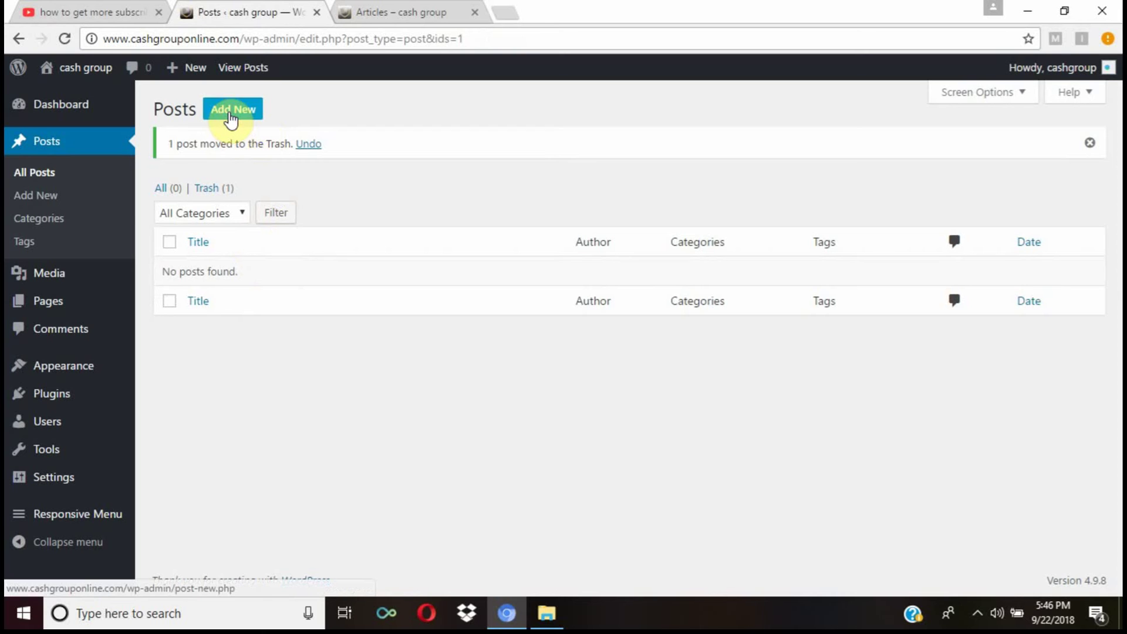
left_click(230, 115)
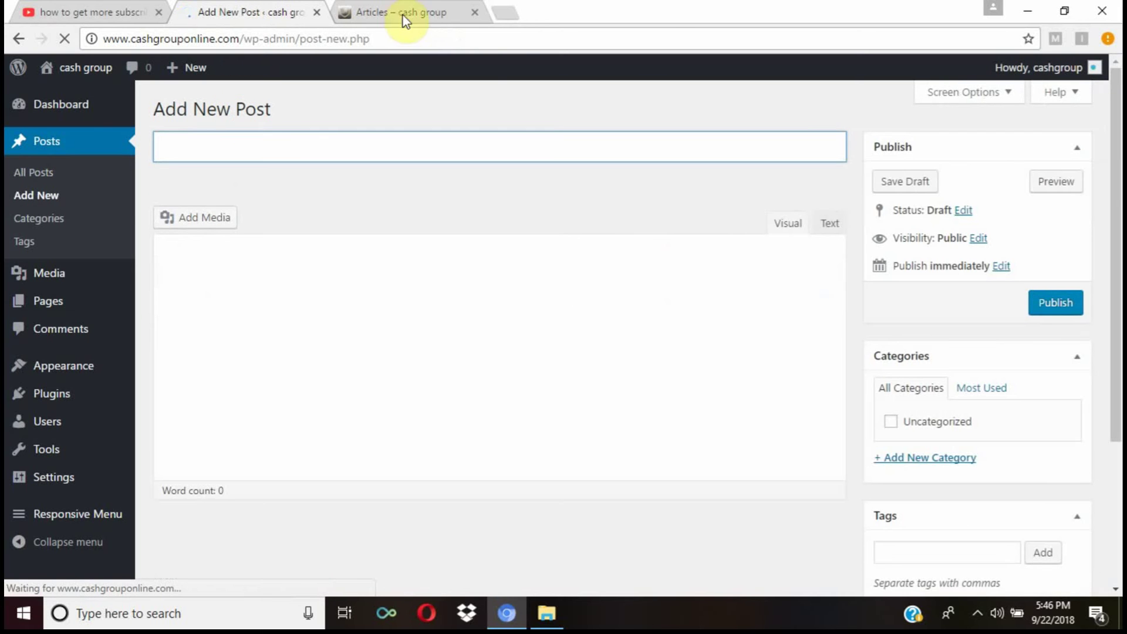
- Switch to YouTube in a new browser tab and open the signed-in account's own channel page
left_click(506, 13)
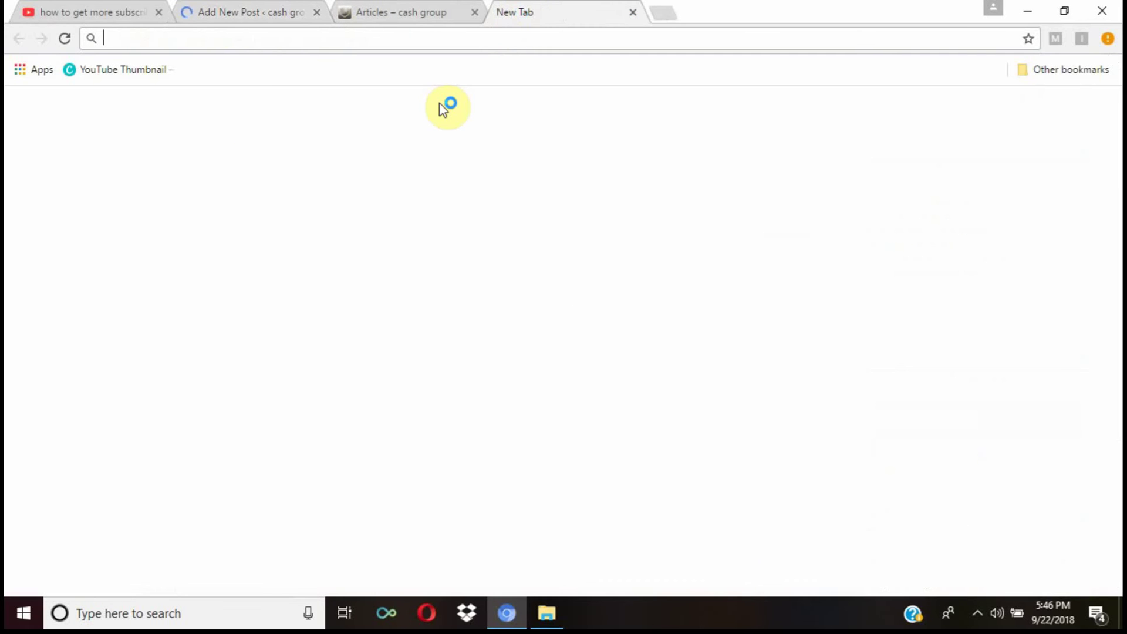
type("www.youtu")
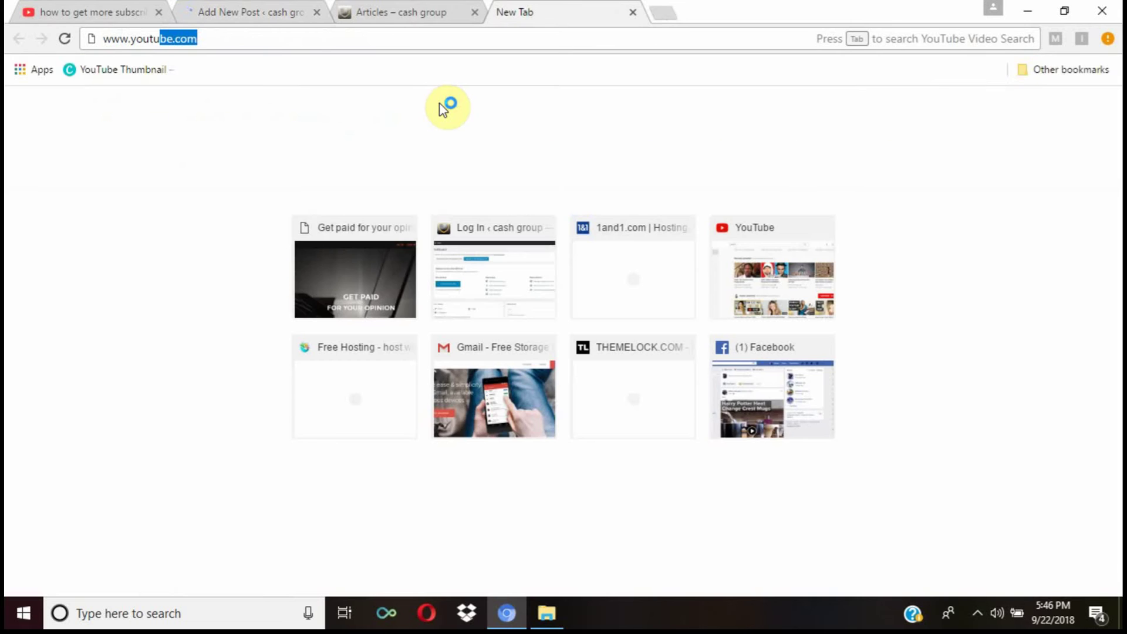
key("Return")
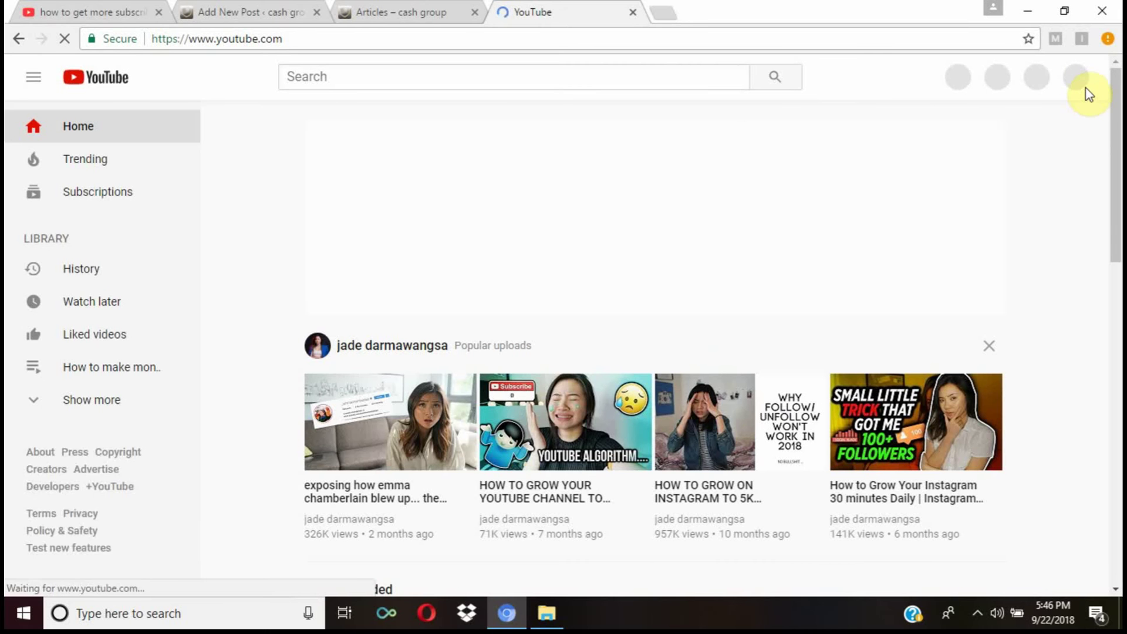
left_click(1073, 82)
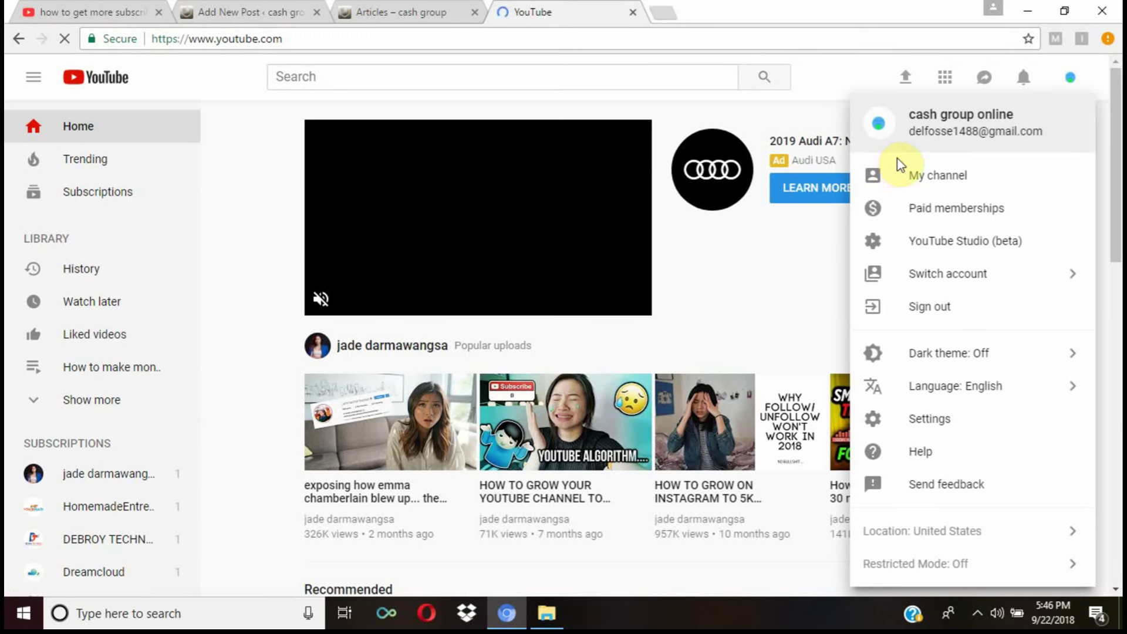
left_click(919, 176)
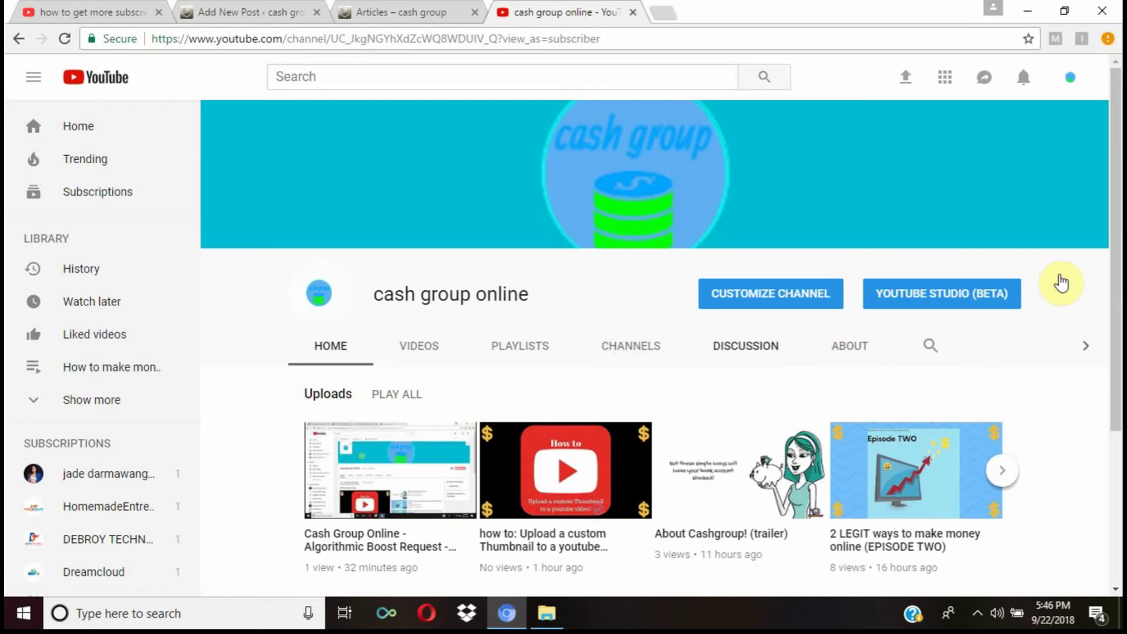
- Open the channel upload "How to make money online (episode one) Level Rewards." and pause its playback
left_click_drag(1120, 289, 1118, 351)
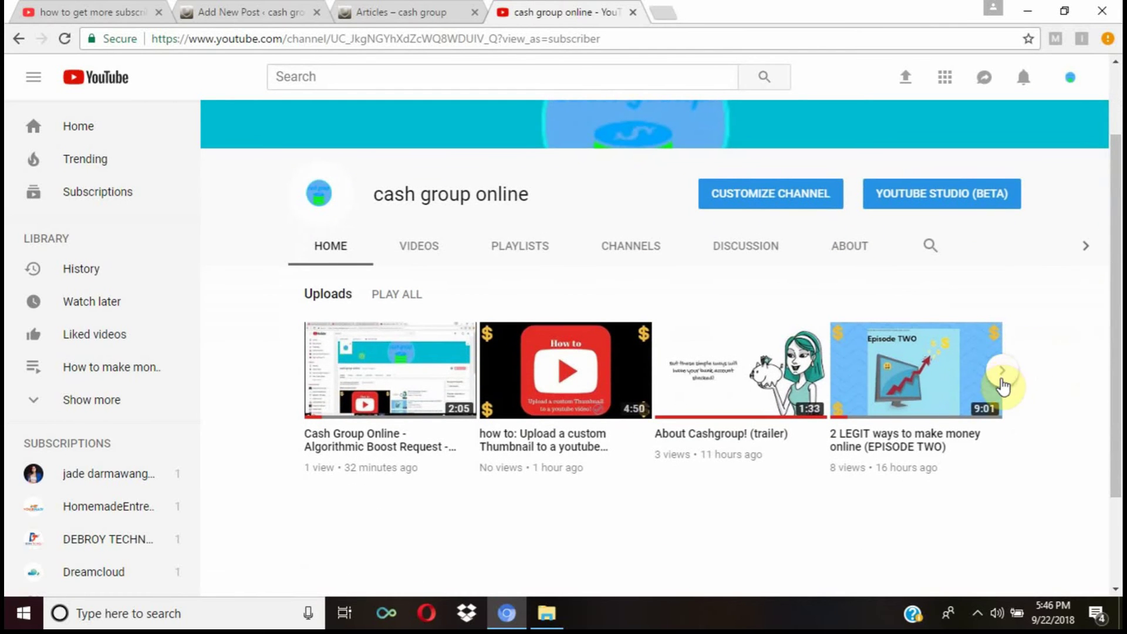
left_click(1001, 379)
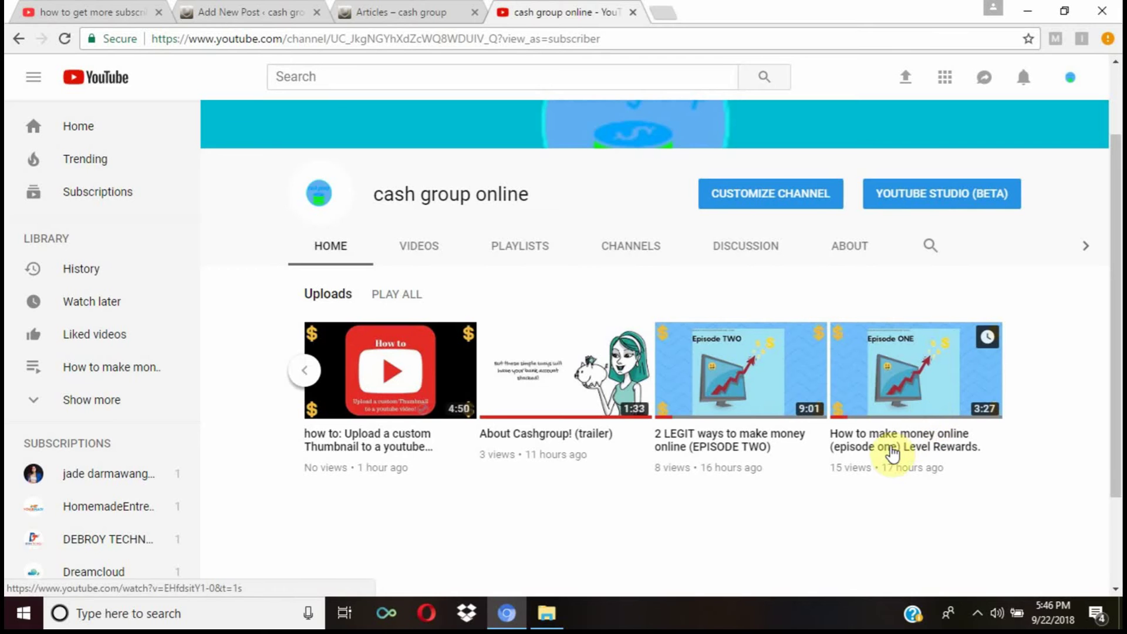
left_click(888, 451)
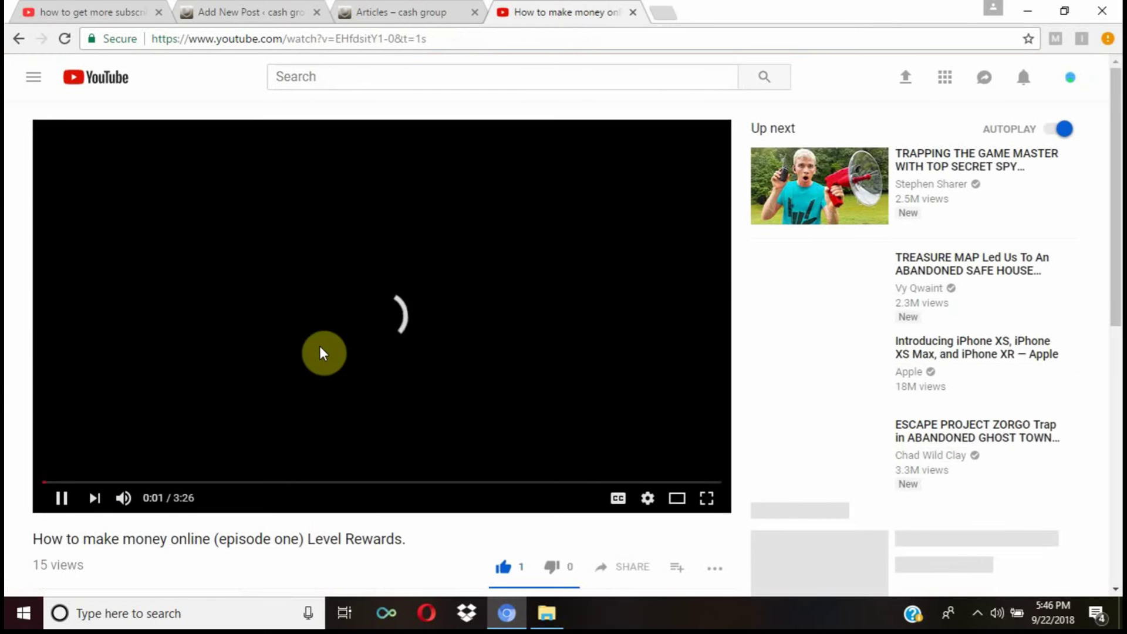
left_click(54, 506)
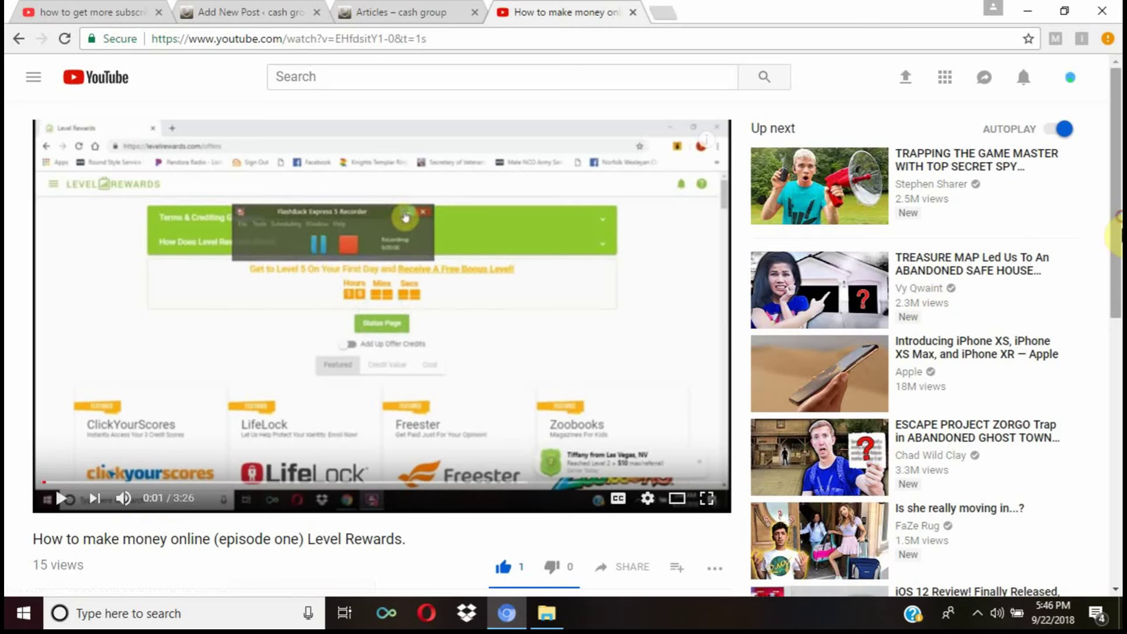
left_click_drag(1118, 226, 1118, 308)
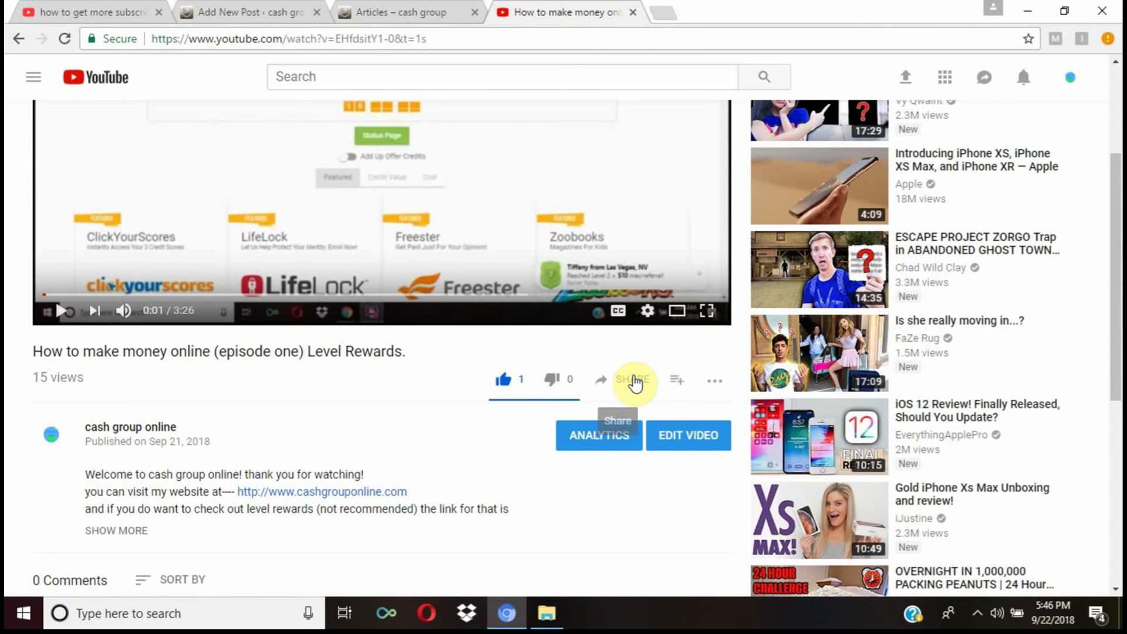
left_click(634, 381)
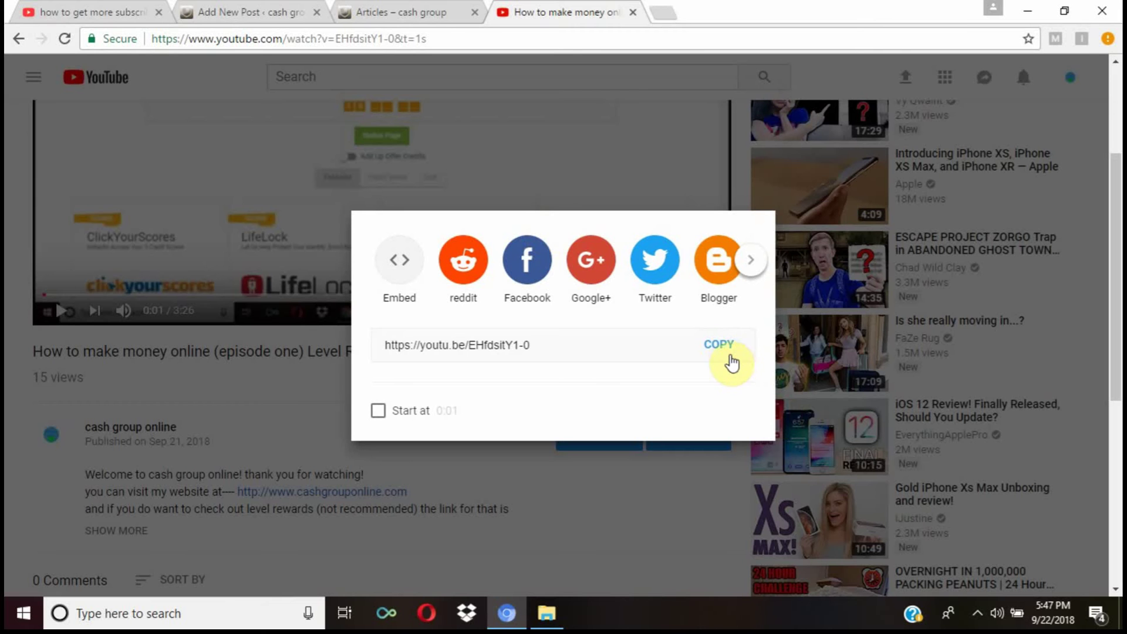
left_click(728, 356)
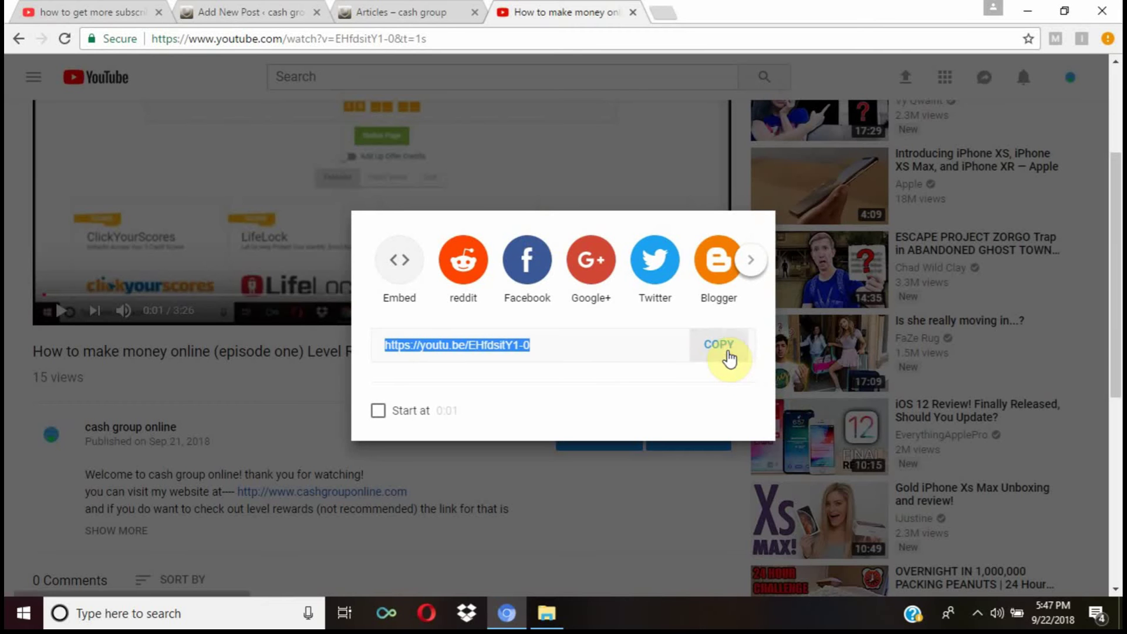
- Close the share dialog, return to the channel page and dismiss the mini player of the Level Rewards video
left_click(12, 340)
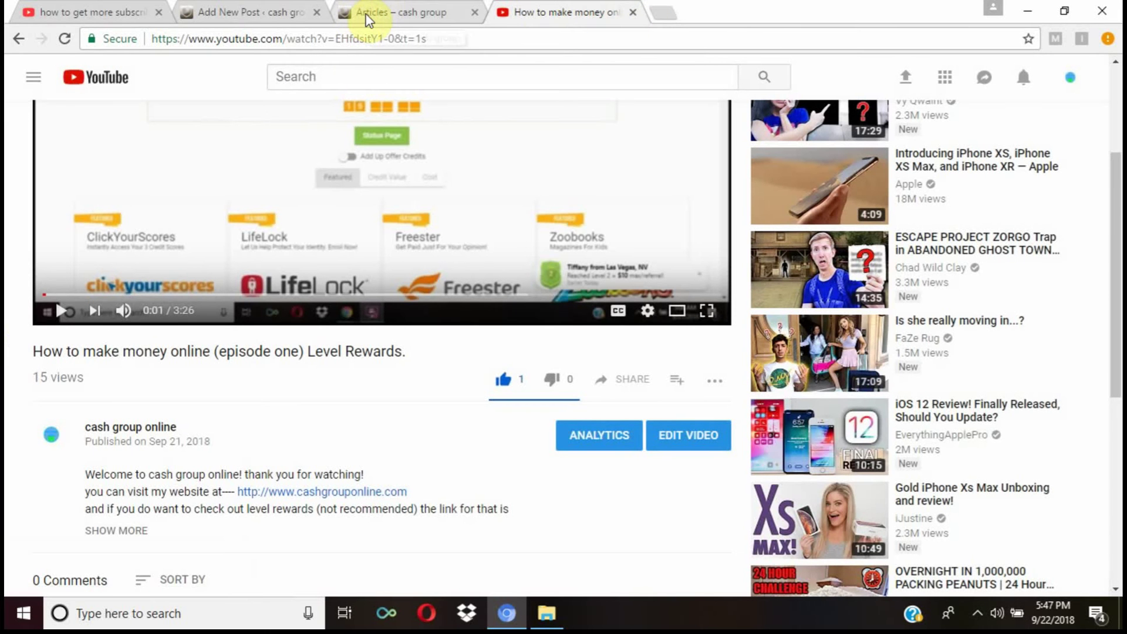
left_click(19, 39)
left_click(227, 11)
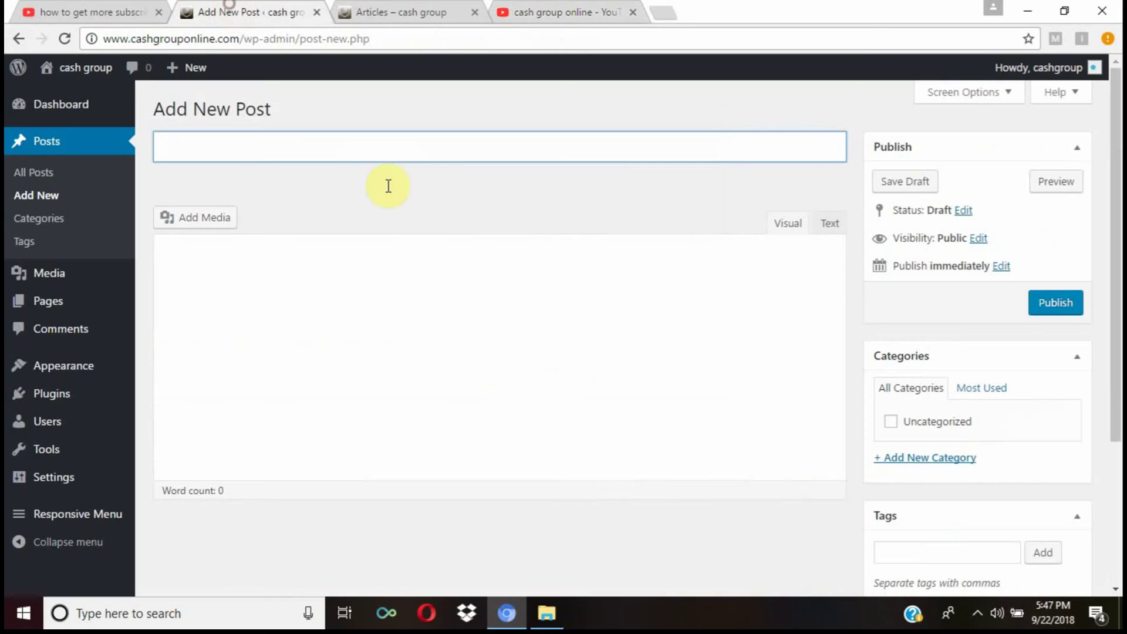
left_click(532, 16)
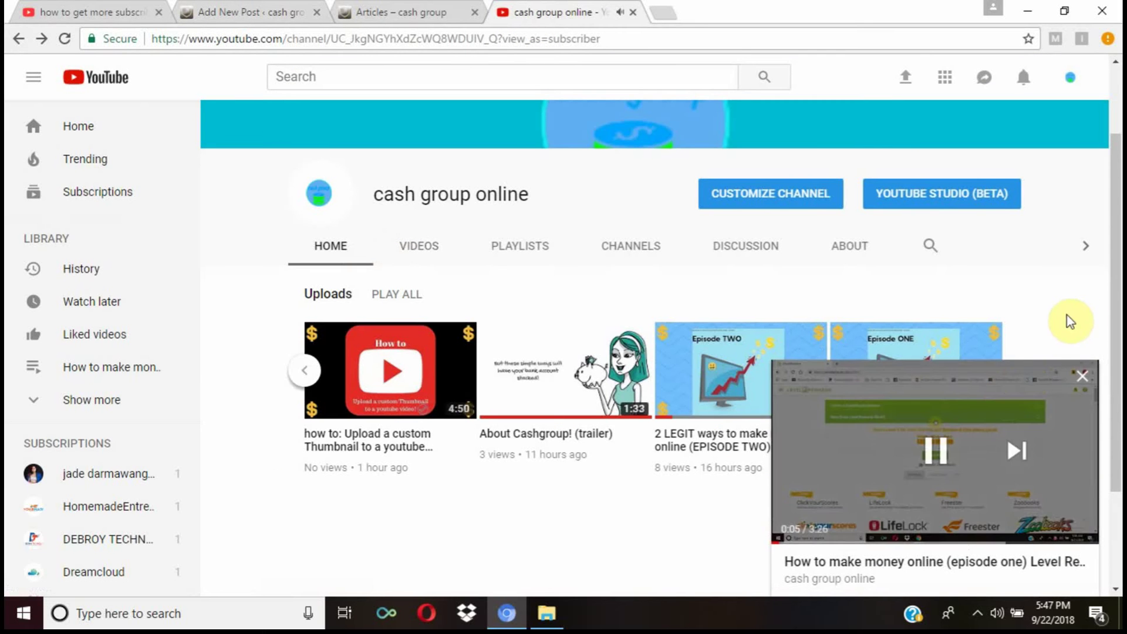
left_click(1082, 376)
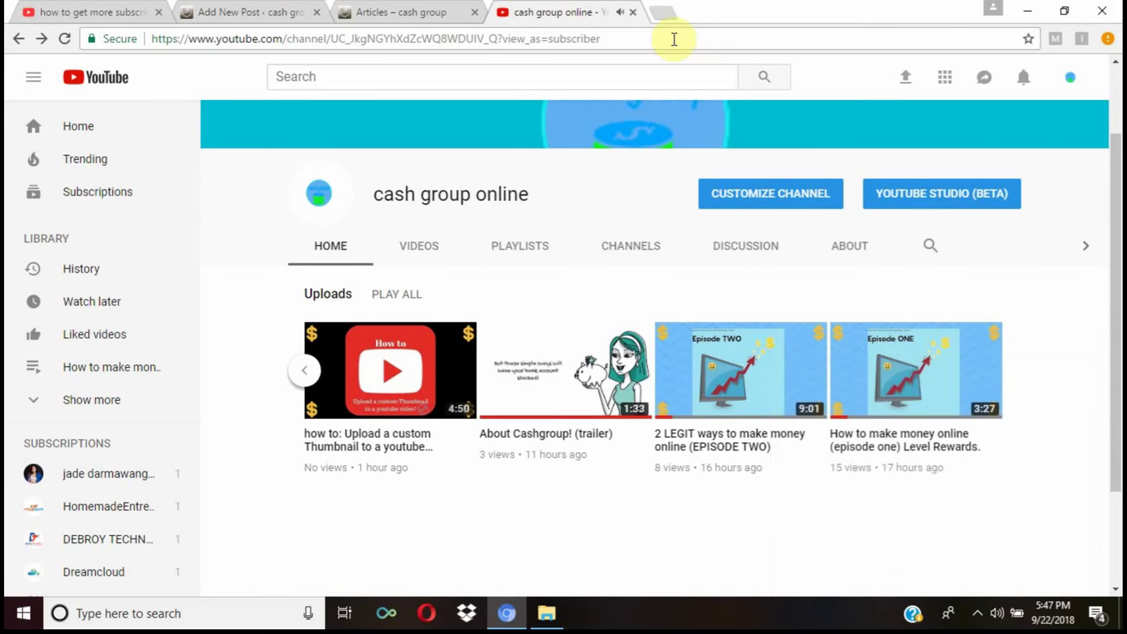
- Title the new WordPress post "How To Make Money Online! Episode 1! Level Rewards!" and paste the copied video link into its body
left_click(282, 12)
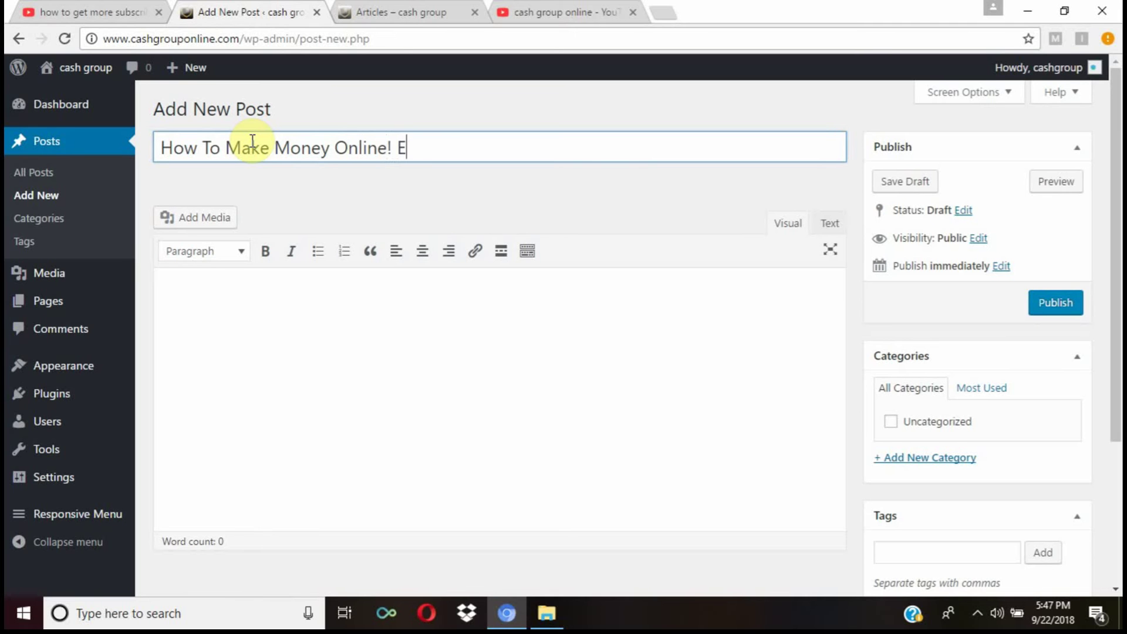
type("ode 1! Level Rewards!")
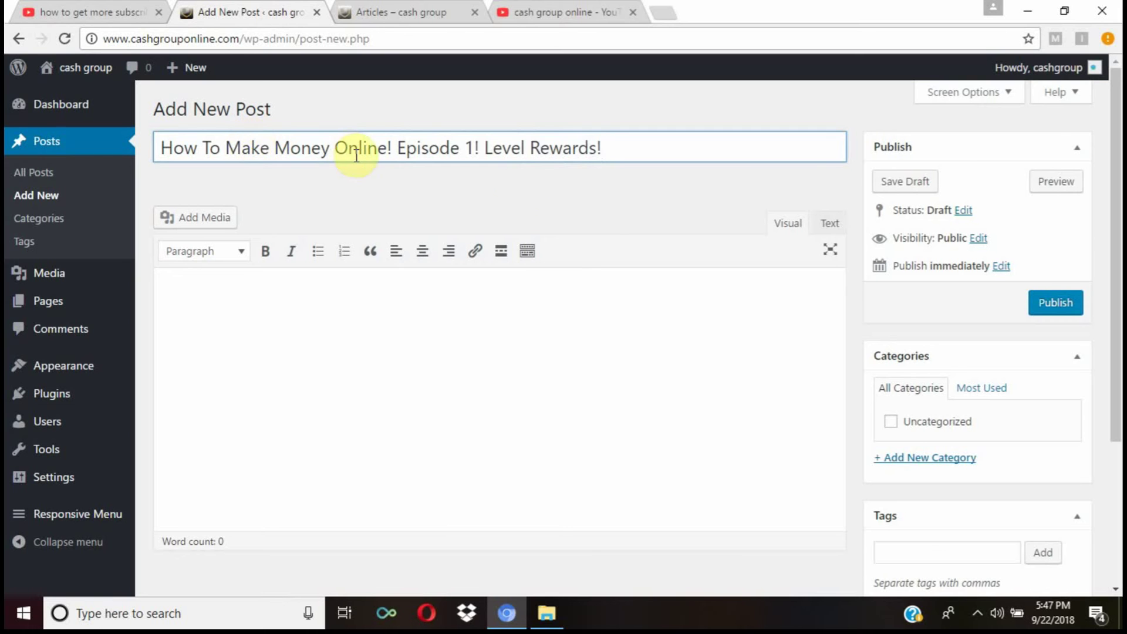
left_click(346, 296)
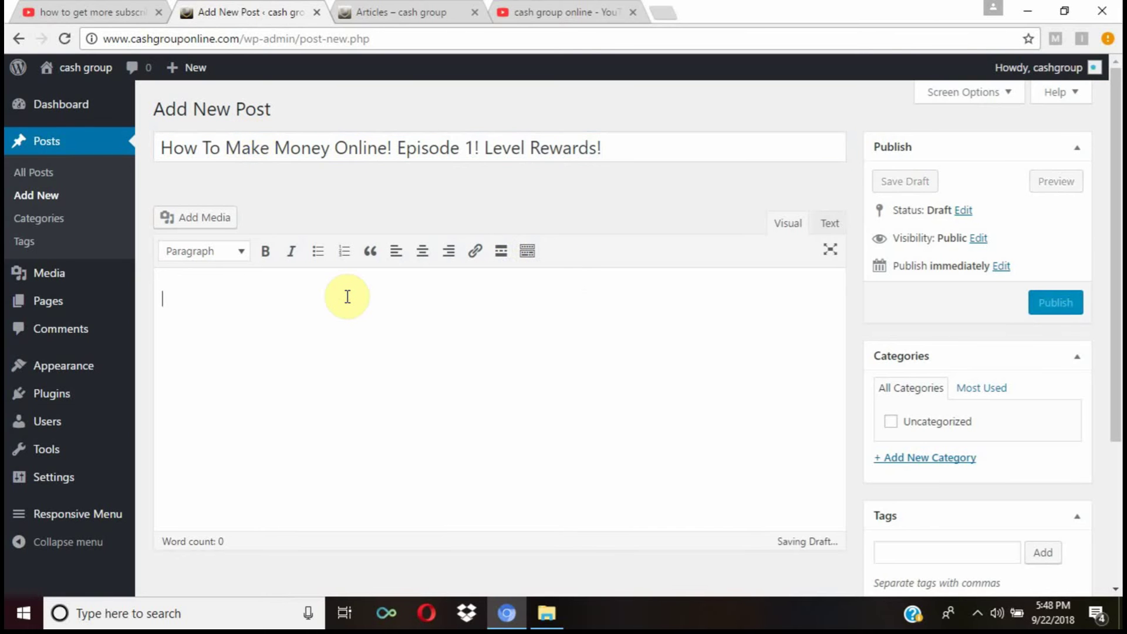
right_click(347, 298)
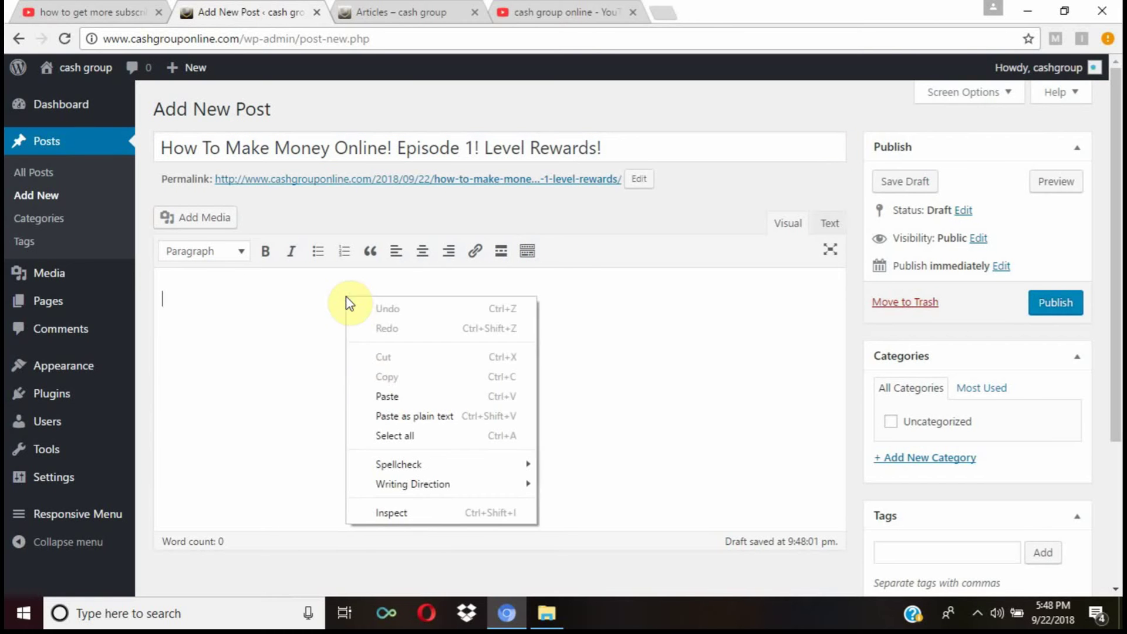
left_click(382, 395)
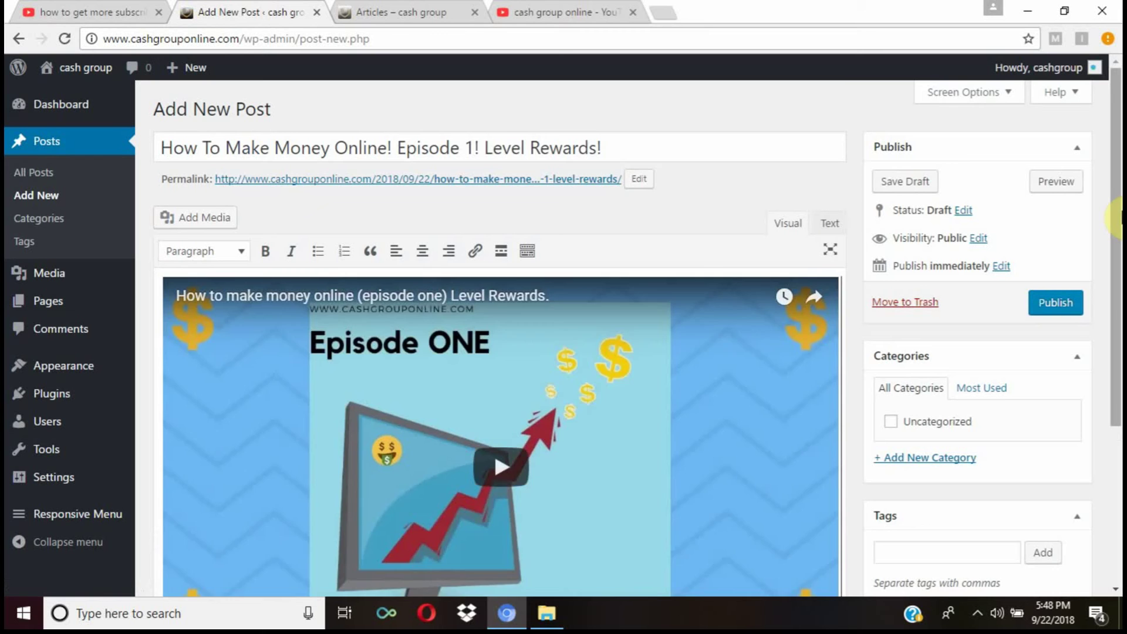
- Look over the post editor's paragraph styles and the body's Text view, and return to the Visual view
left_click_drag(1117, 222, 1118, 247)
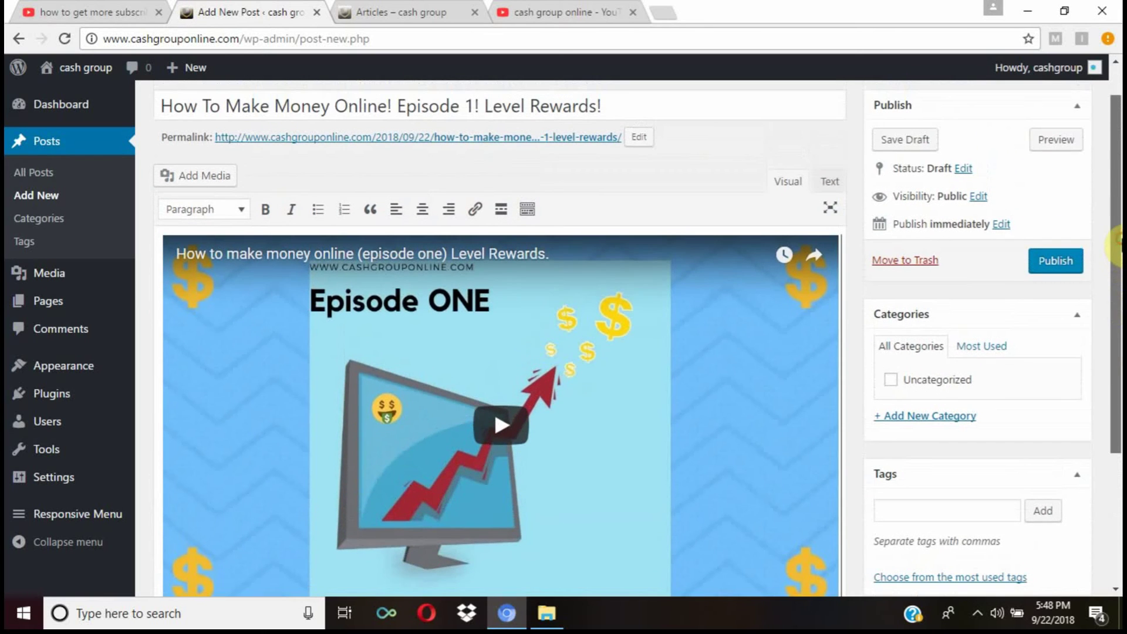
left_click_drag(1113, 179, 1117, 164)
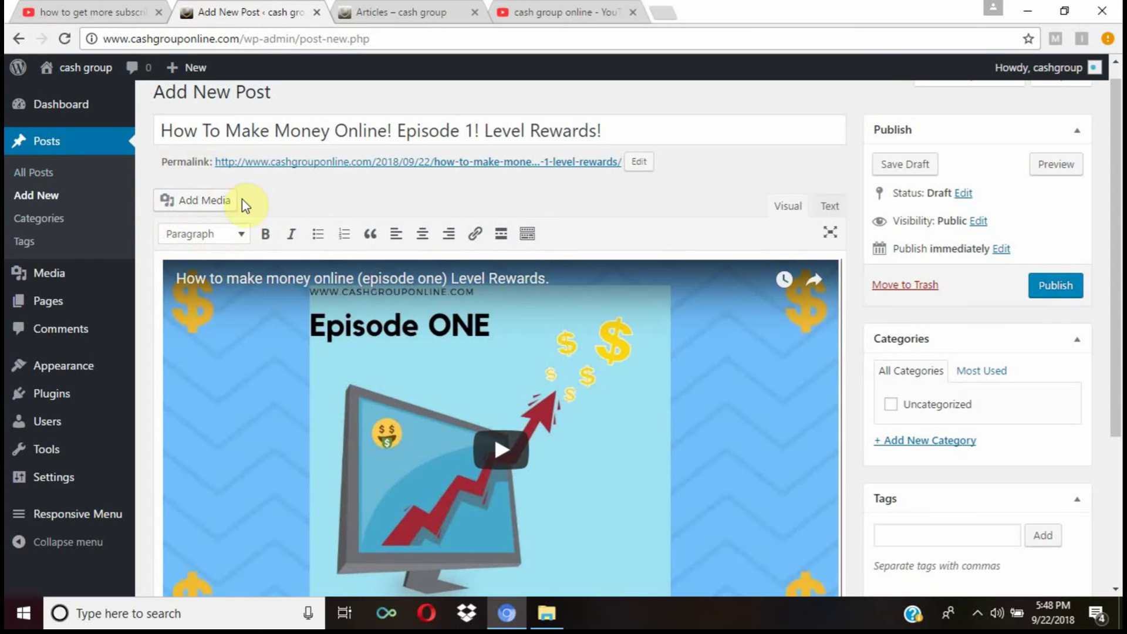
left_click(241, 234)
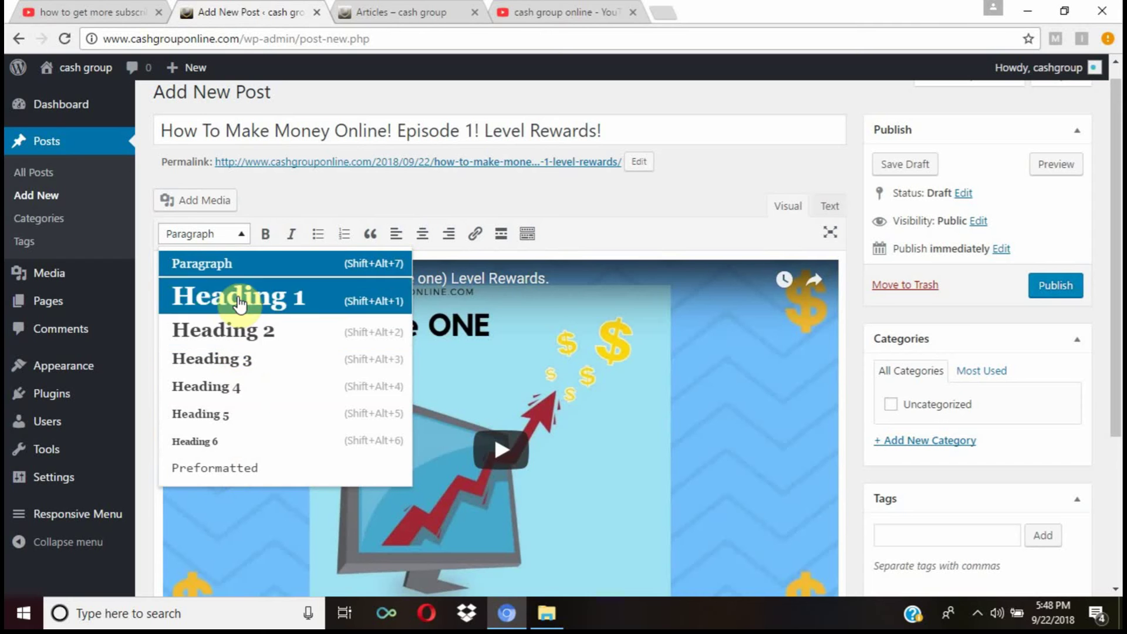
left_click(239, 235)
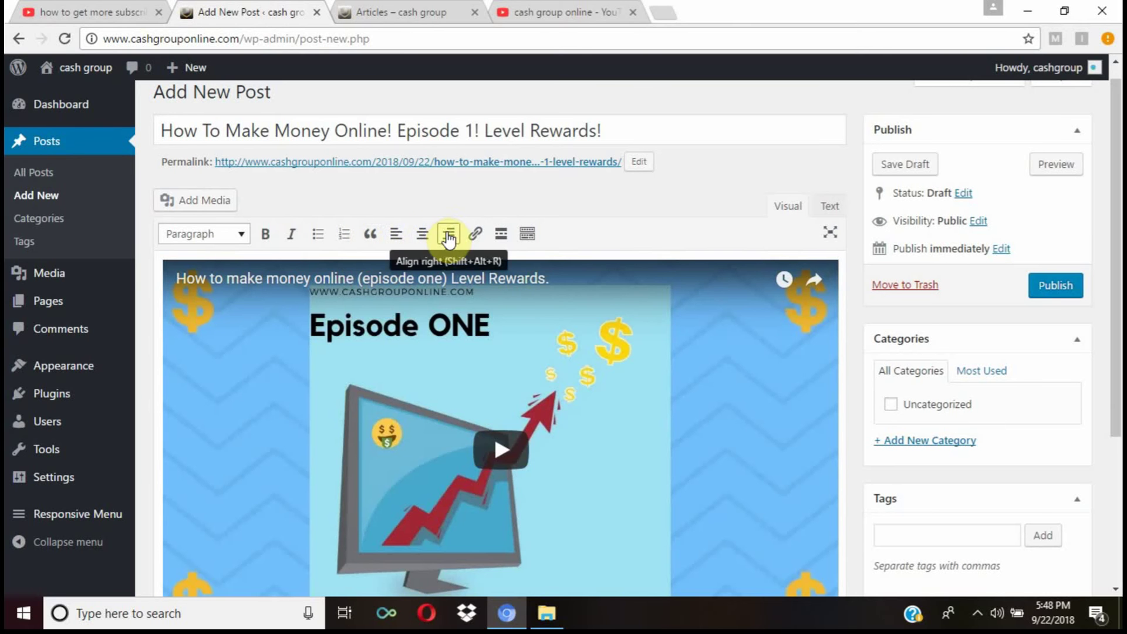
left_click(422, 236)
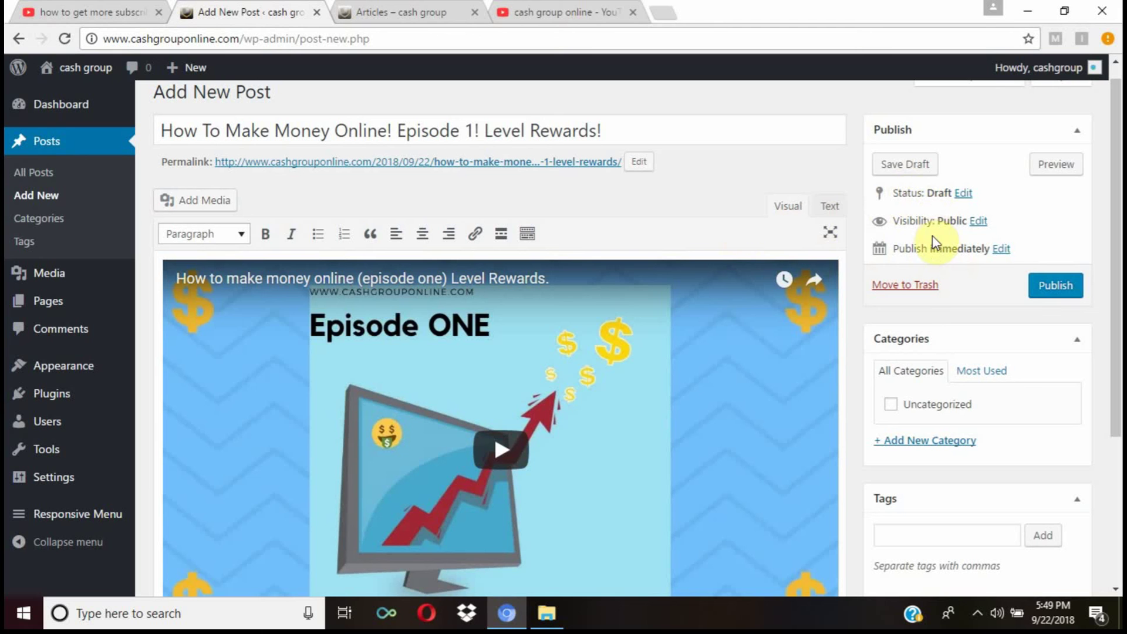
left_click(832, 208)
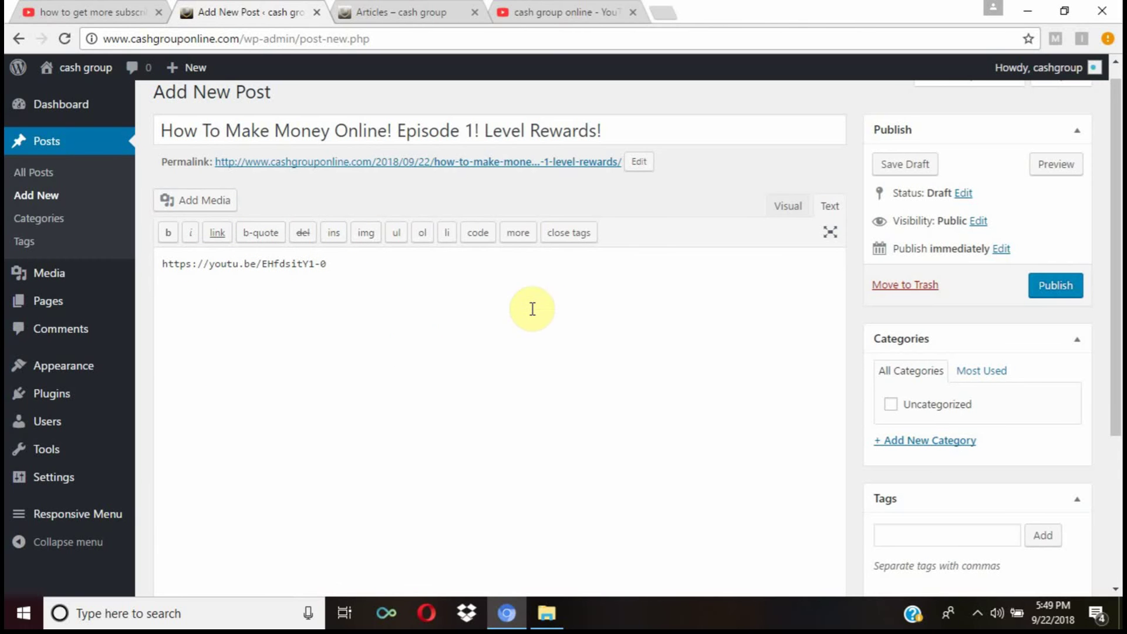
left_click(797, 205)
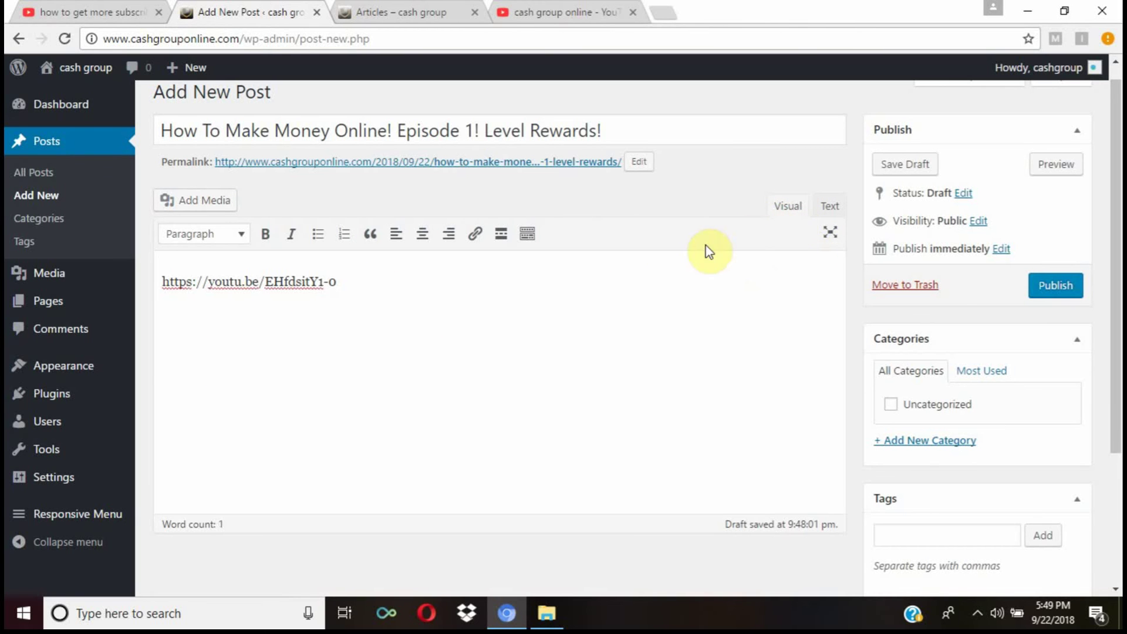
- Copy and remove the plain video link in the post body, and paste it back in to embed the video
left_click_drag(373, 302, 143, 283)
key("ctrl+c")
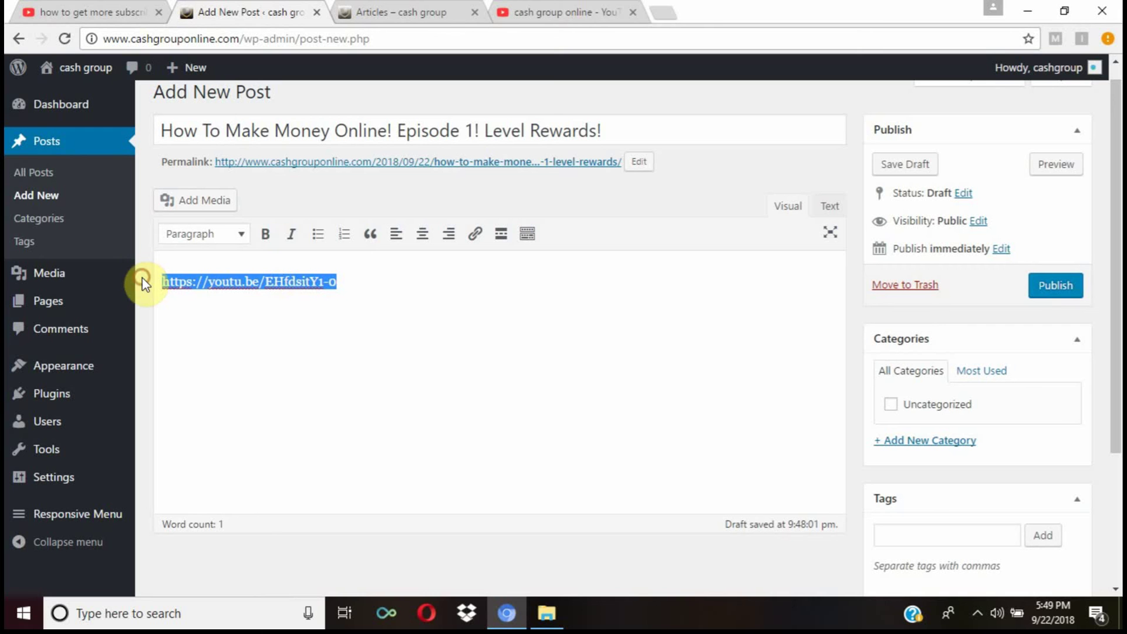
key("BackSpace")
right_click(164, 282)
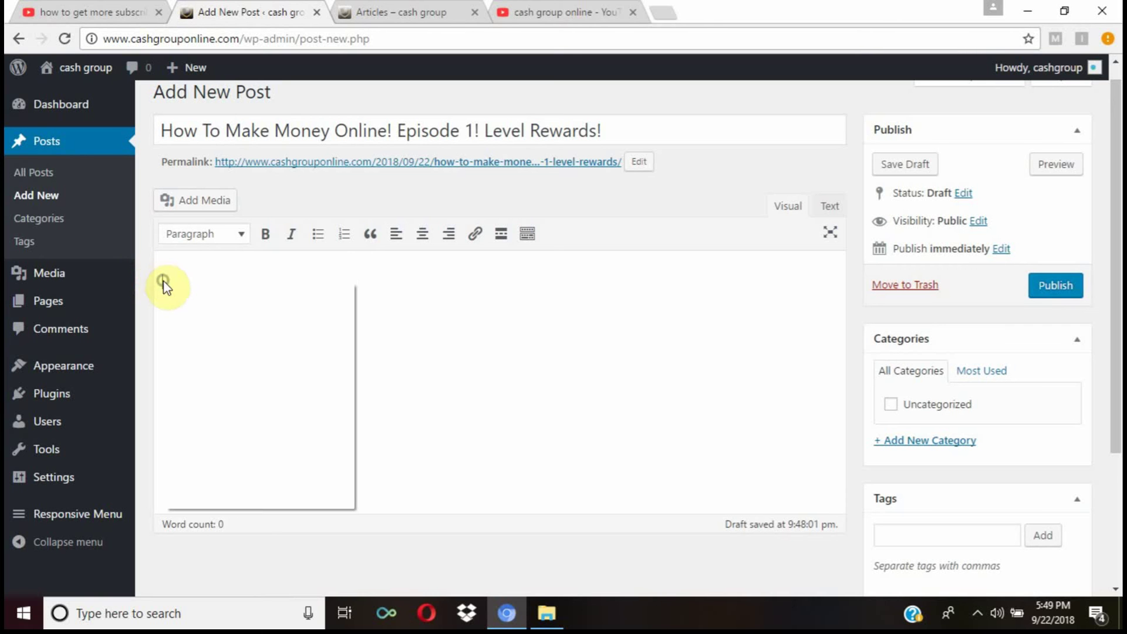
left_click(204, 381)
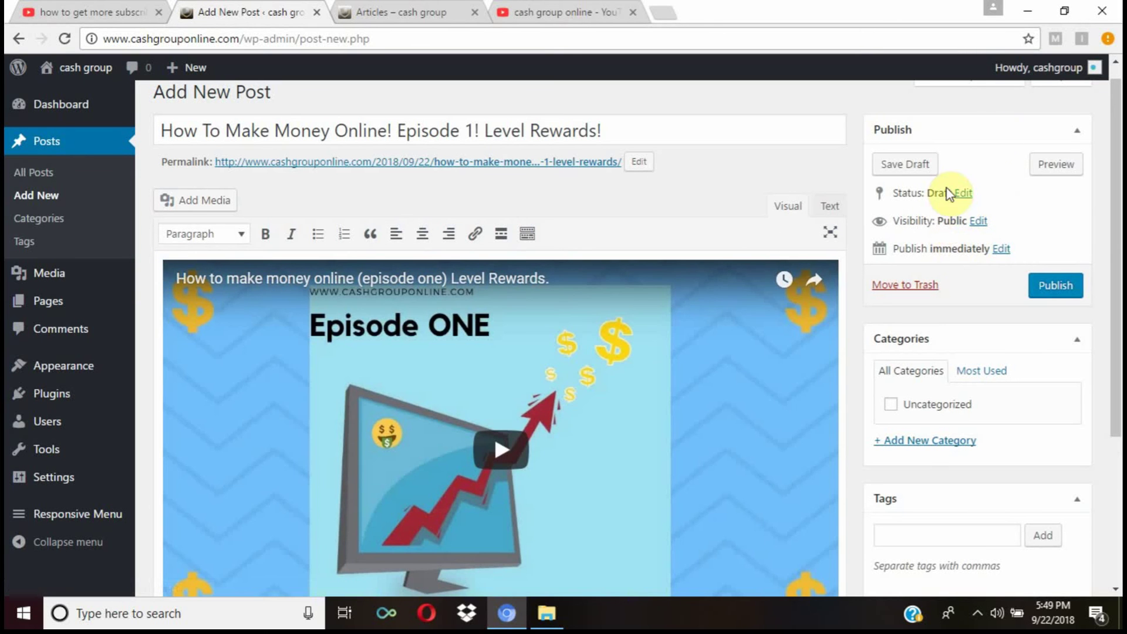
- Preview the draft post on the site, close the preview and examine the post's visibility setting
left_click(1051, 167)
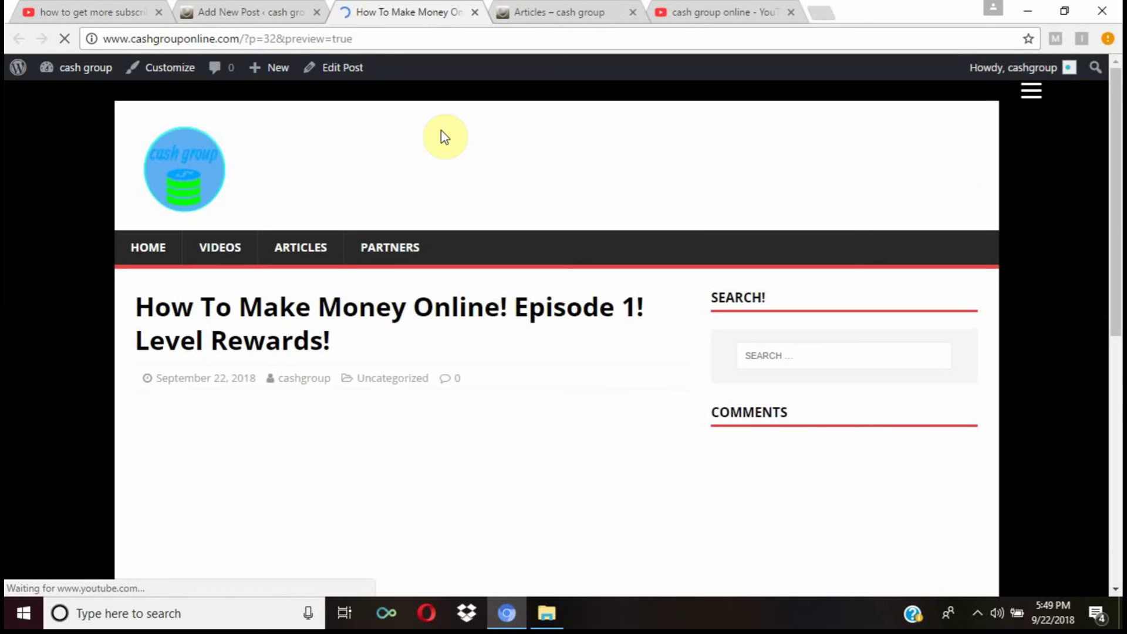
mouse_move(1116, 123)
left_mouse_down()
mouse_move(1118, 311)
mouse_move(1108, 130)
left_mouse_up()
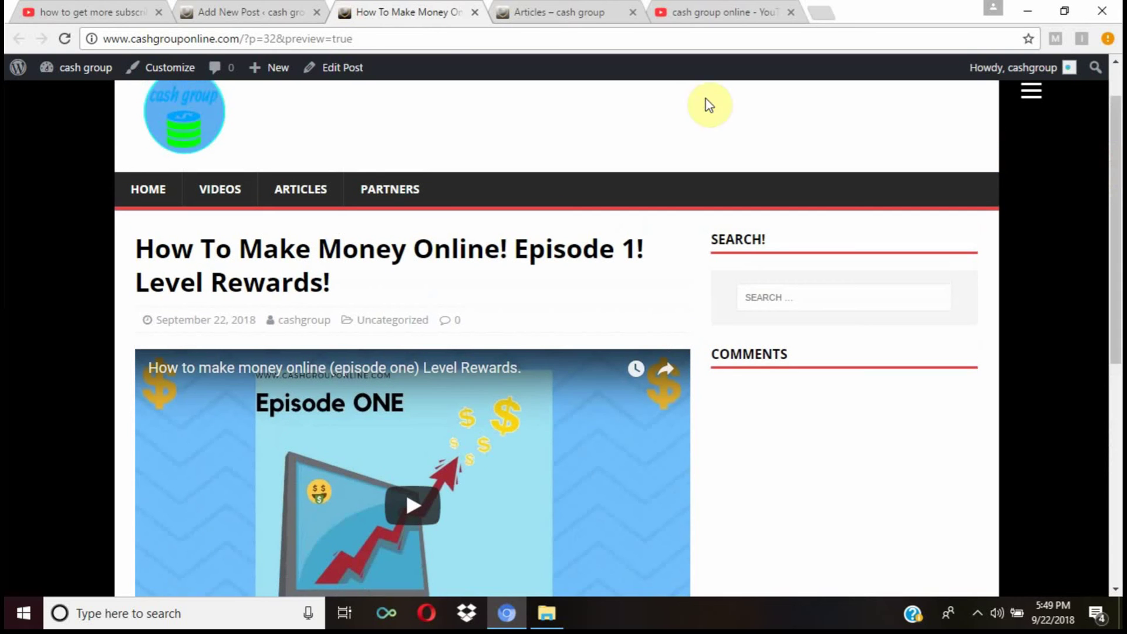
left_click(473, 13)
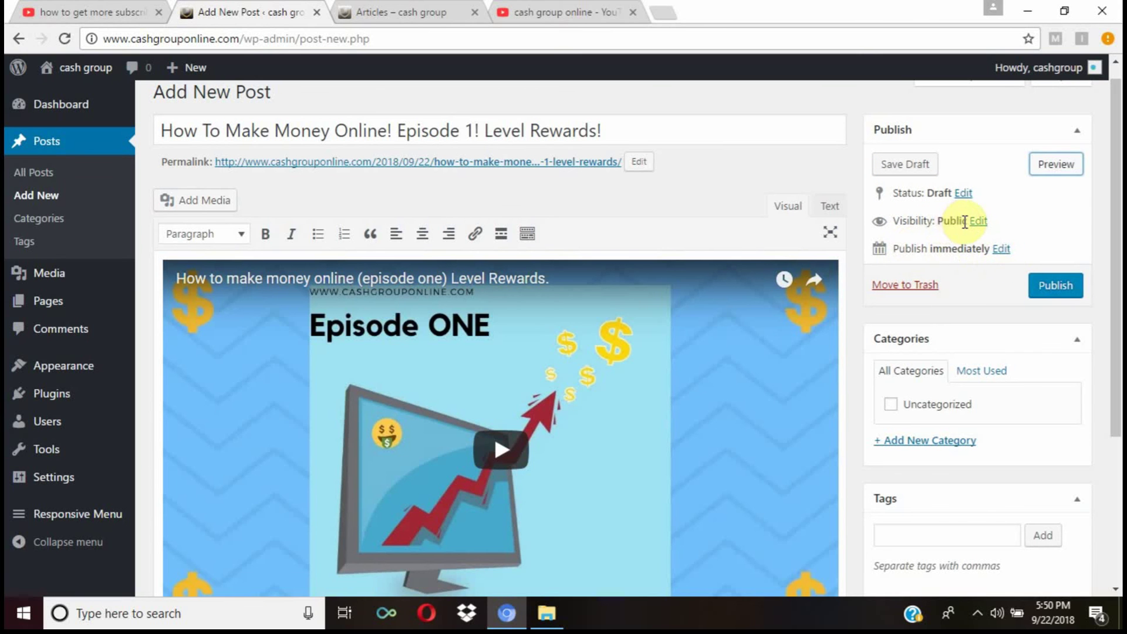
left_click_drag(964, 221, 945, 230)
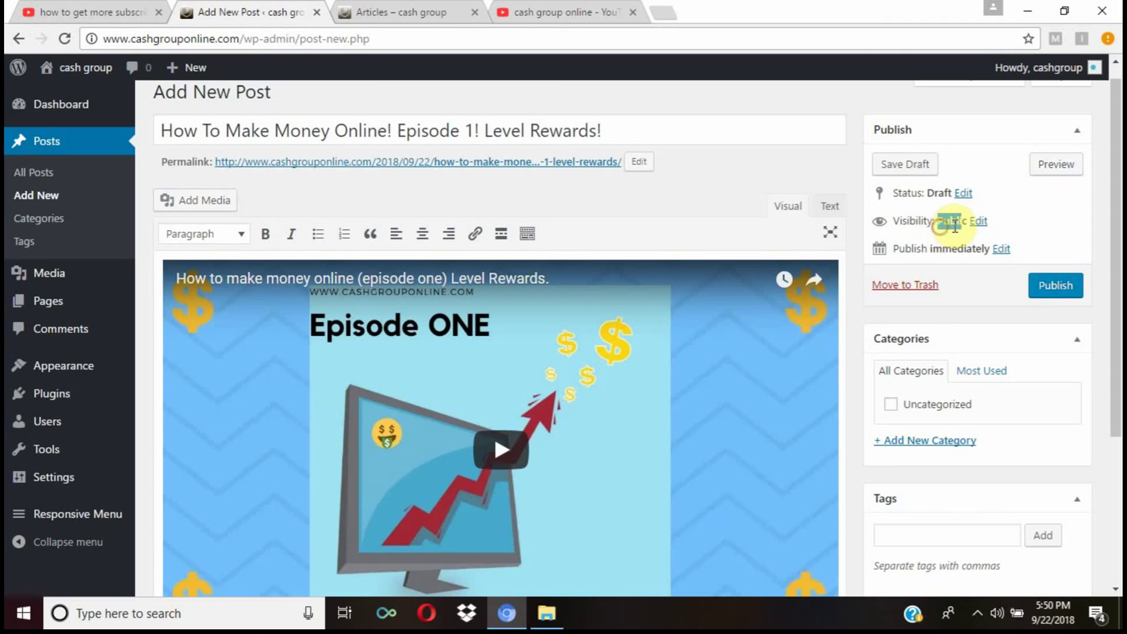
left_click(965, 220)
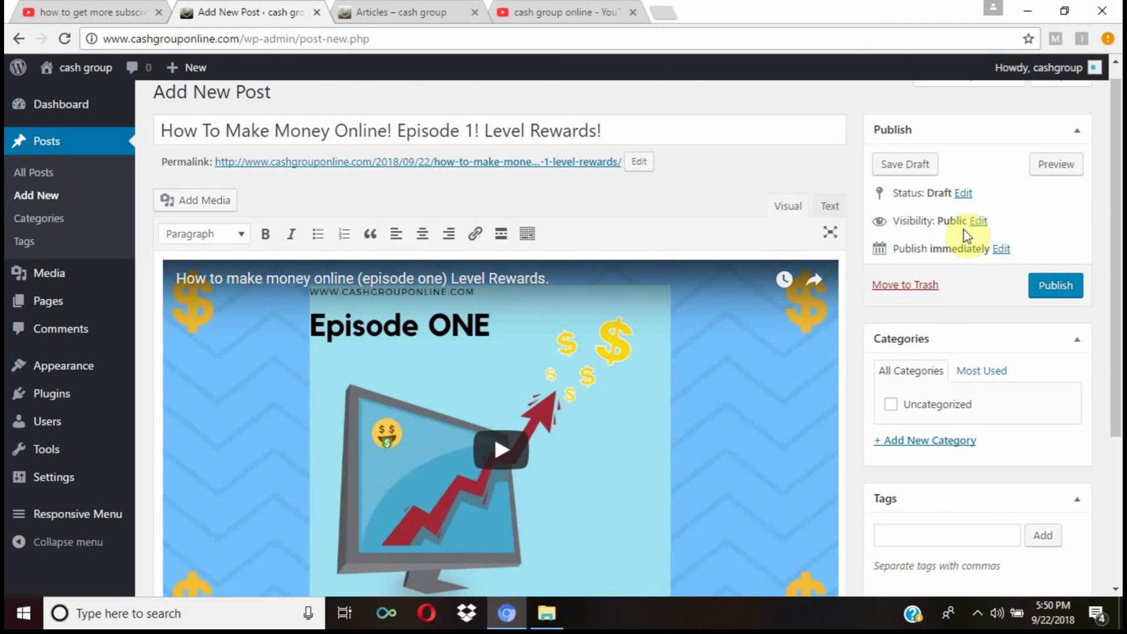
- View the site's Articles page and inspect its slide-out menu, leaving the menu closed
left_click(418, 13)
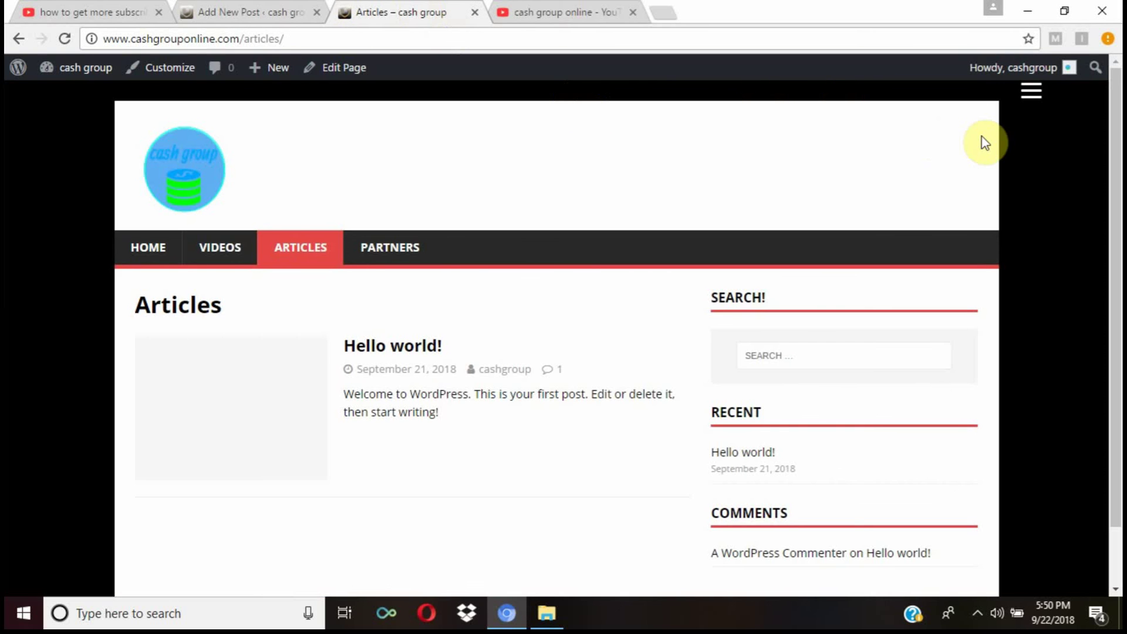
left_click(1031, 98)
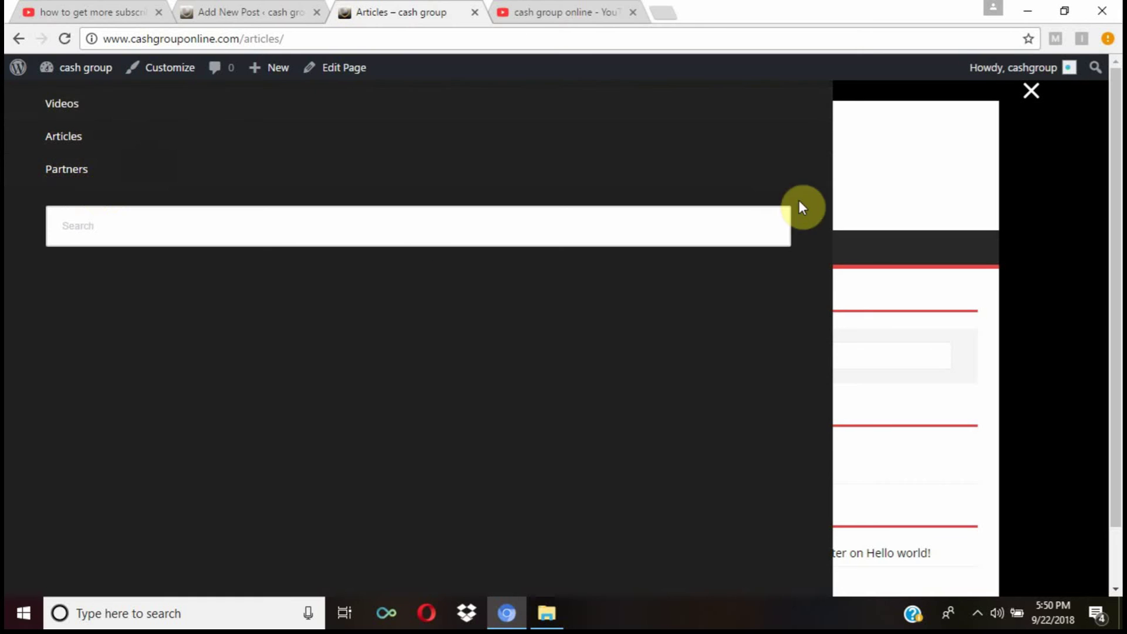
left_click(1031, 97)
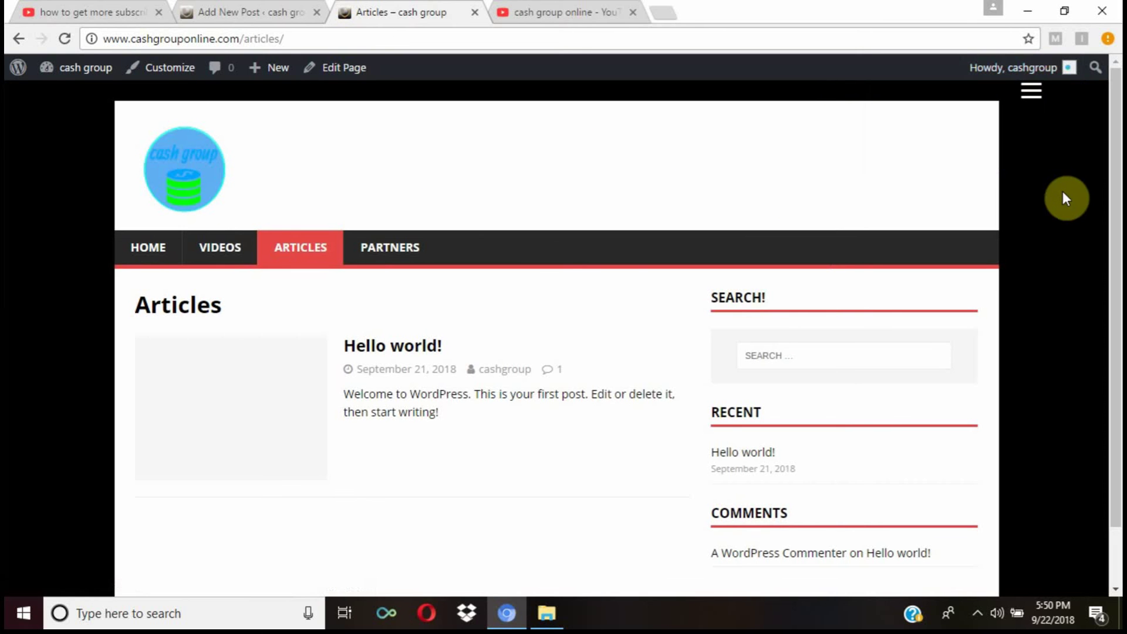
left_click(1039, 112)
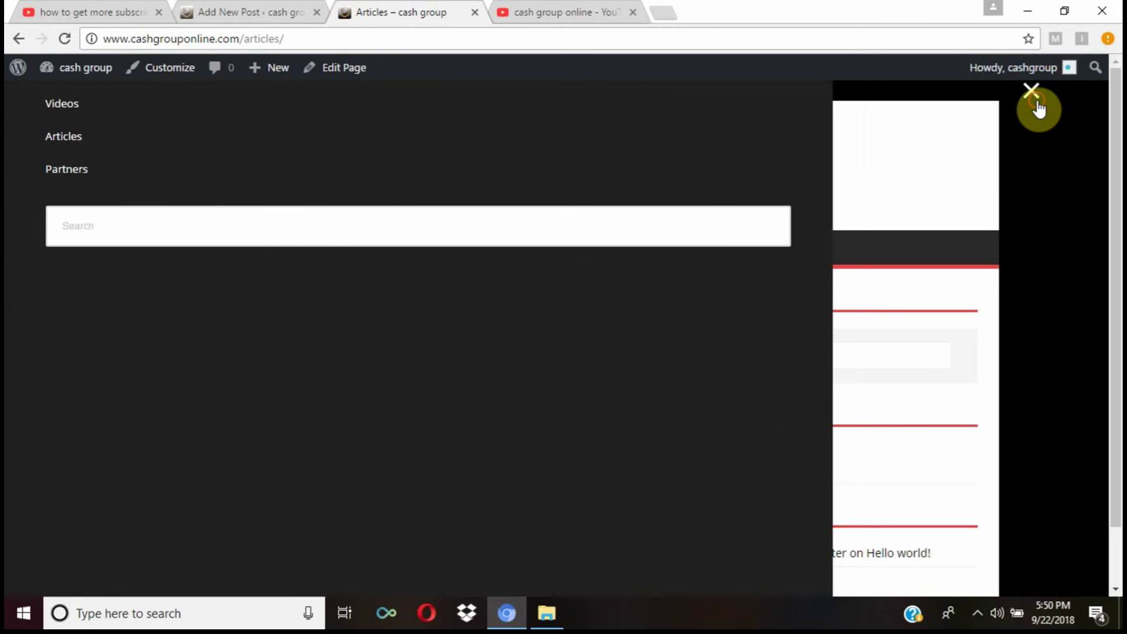
left_click(1038, 107)
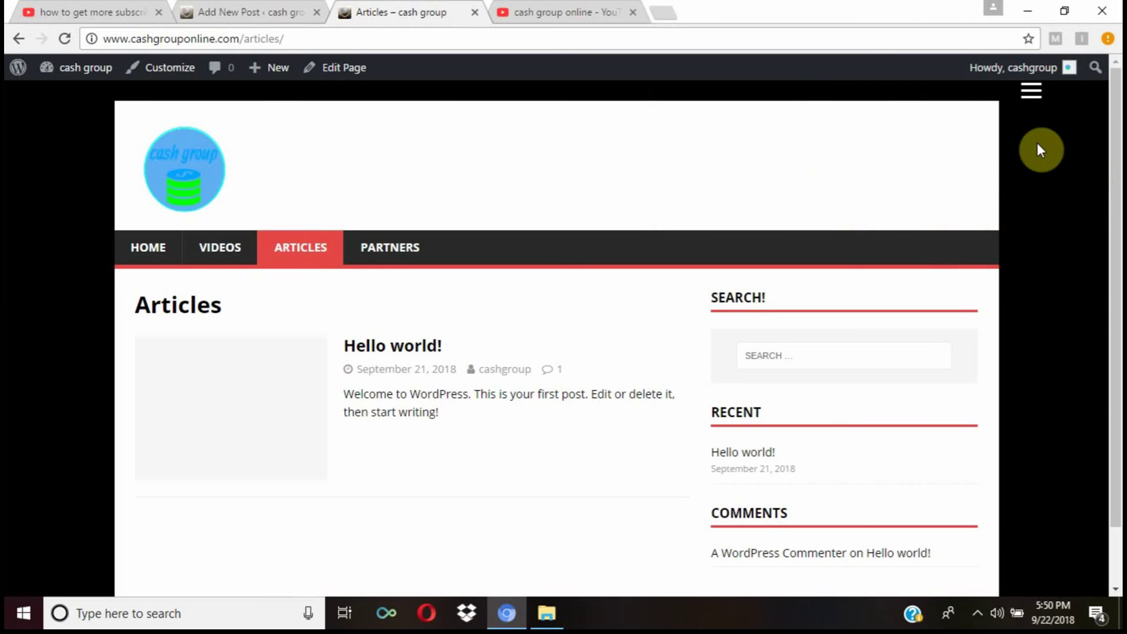
- Add a new category "make money online" without a parent category to the draft post
left_click(265, 13)
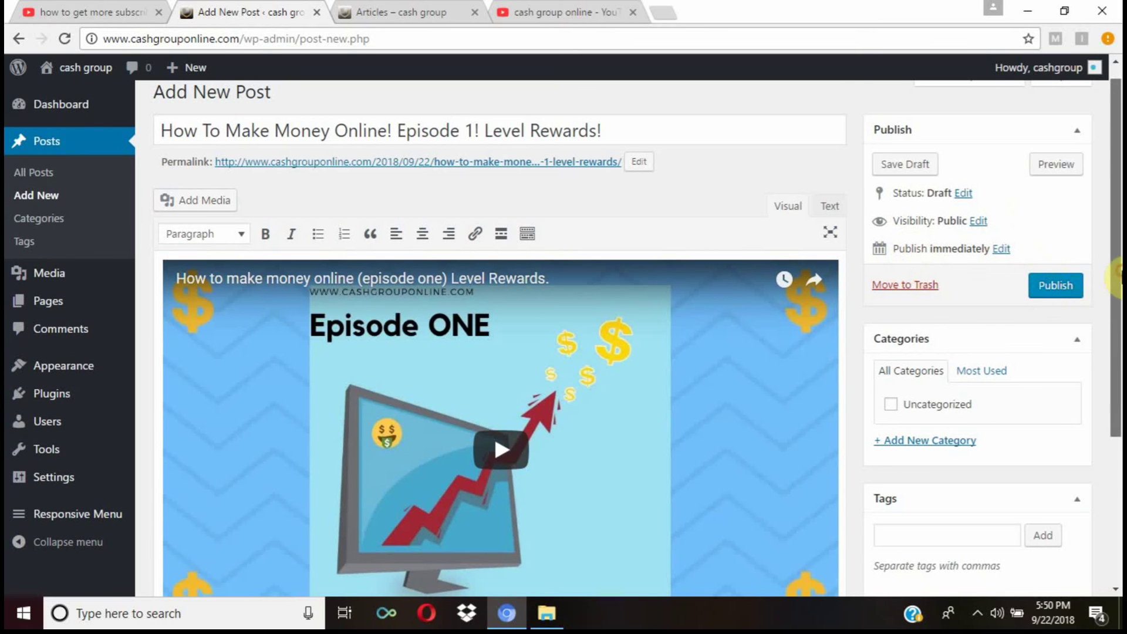
left_click_drag(1118, 273, 1119, 324)
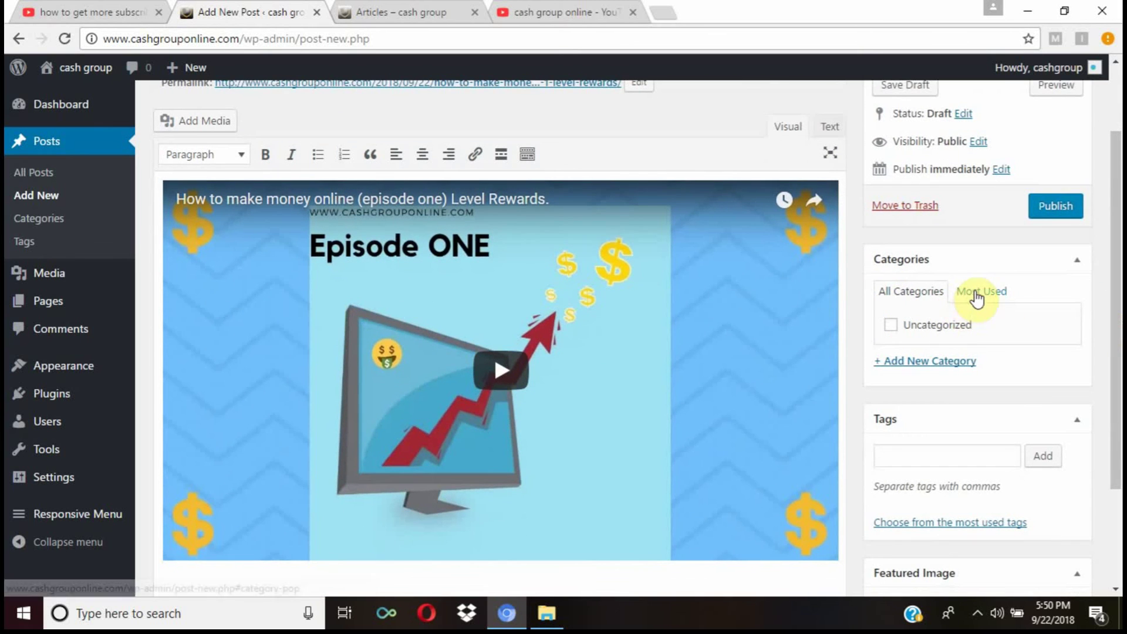
left_click(938, 363)
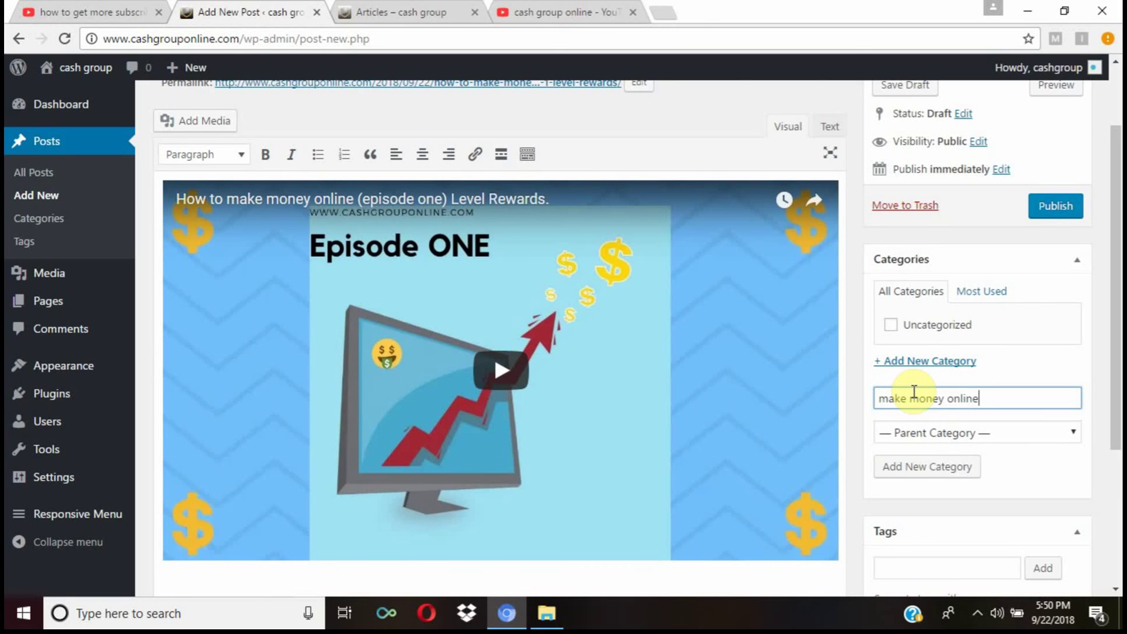
left_click(938, 433)
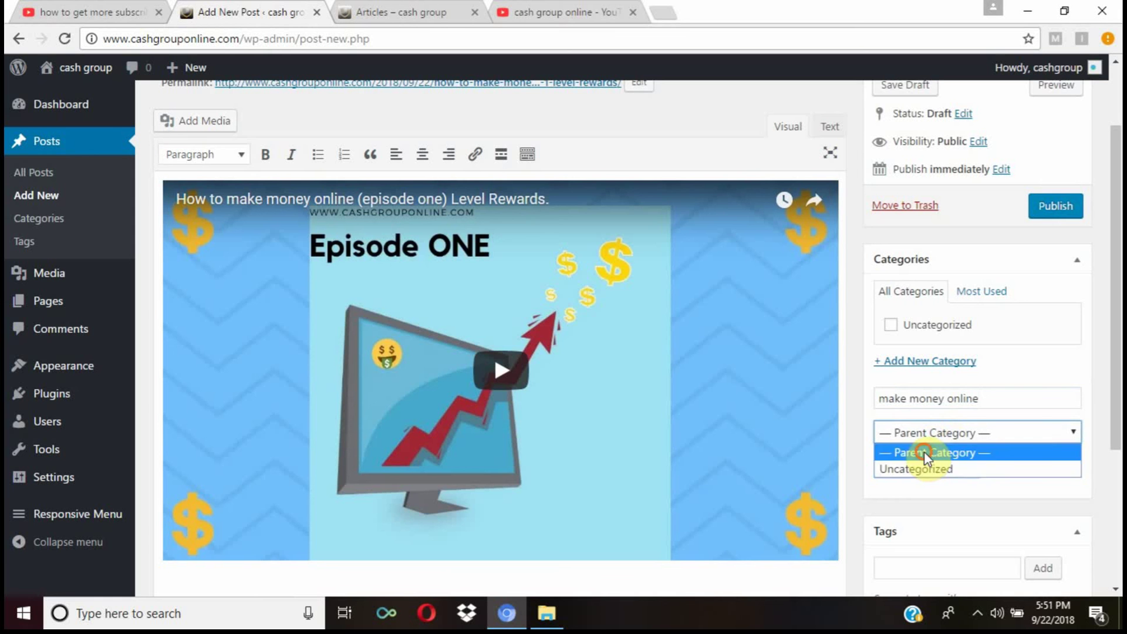
left_click(924, 452)
left_click(923, 467)
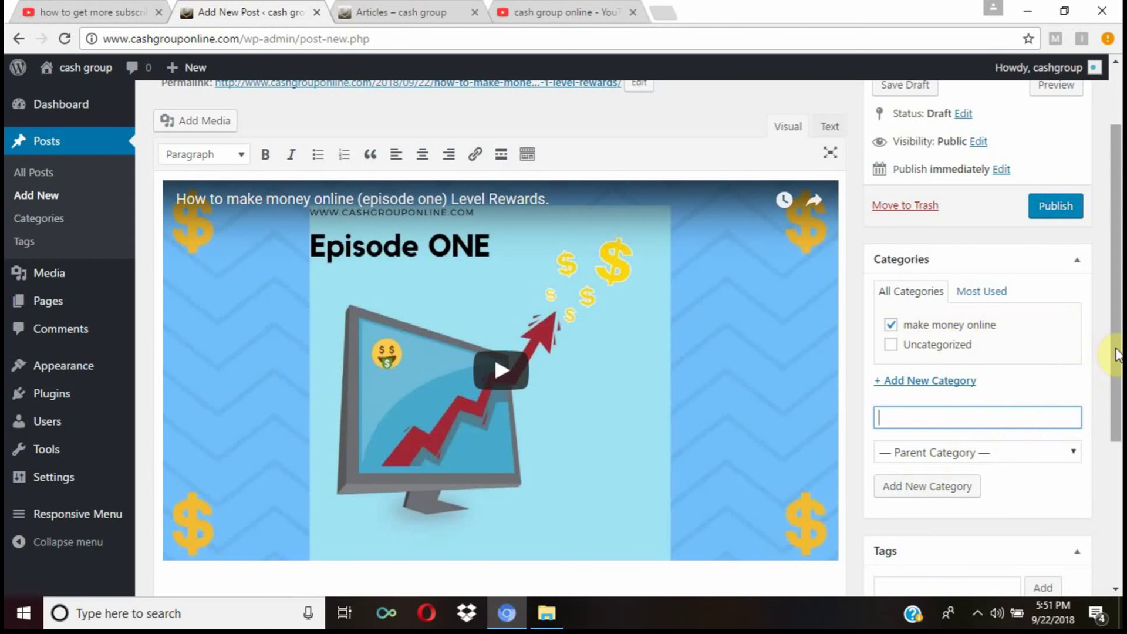
- Add the tags "money" and "cash" to the draft post
mouse_move(1115, 356)
left_mouse_down()
mouse_move(1118, 375)
mouse_move(1114, 343)
left_mouse_up()
left_click_drag(1115, 350, 1111, 425)
left_click(945, 470)
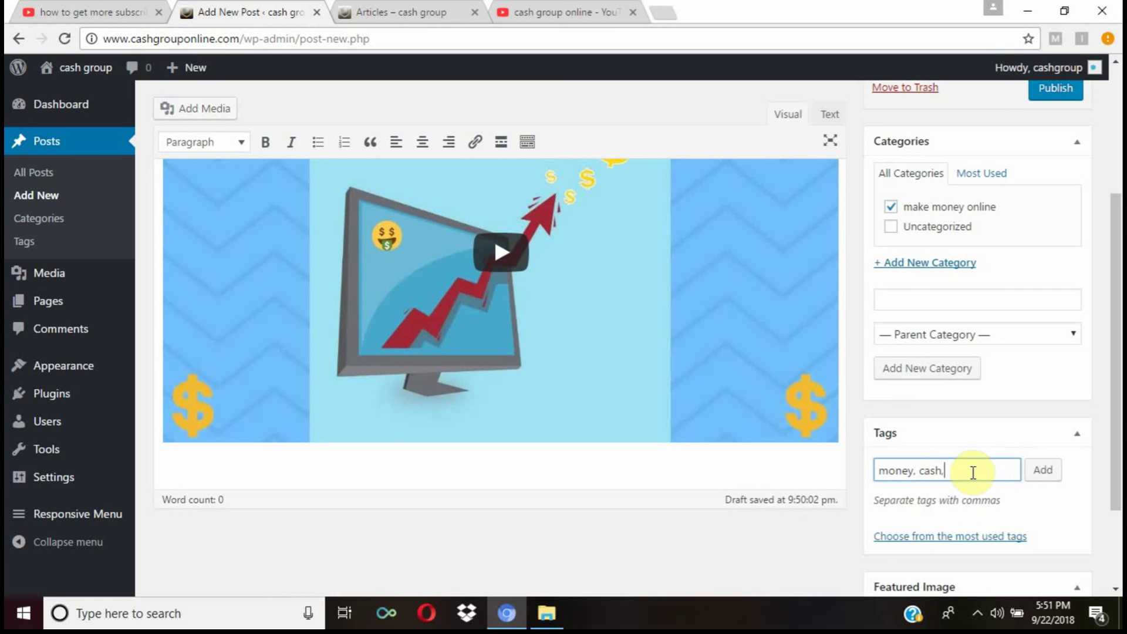
left_click(1045, 470)
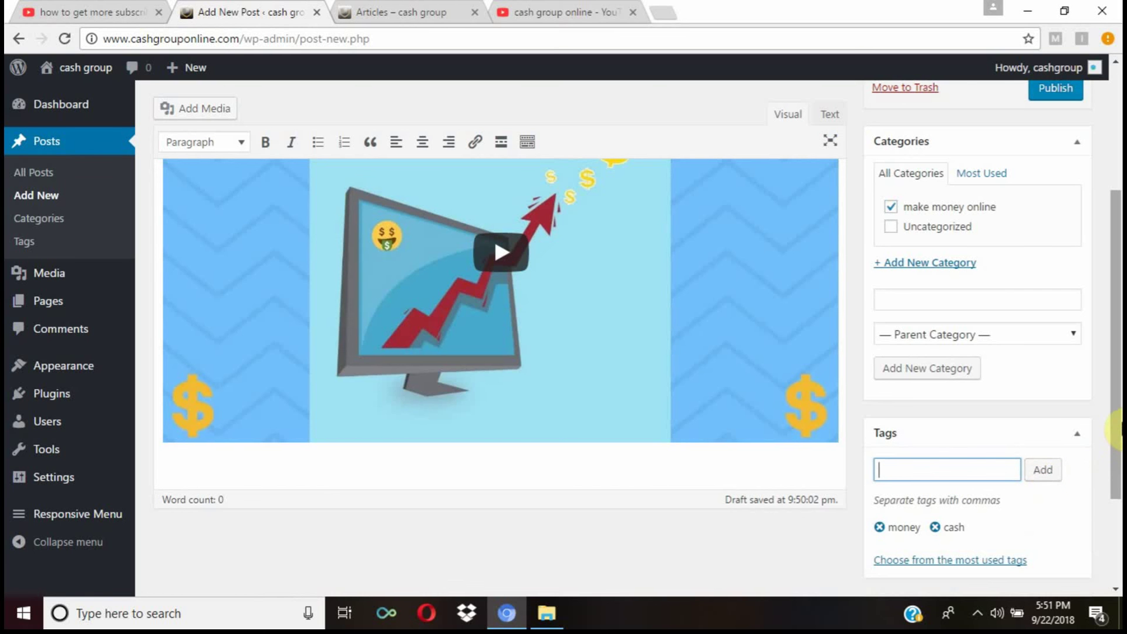
left_click_drag(1120, 424, 1118, 478)
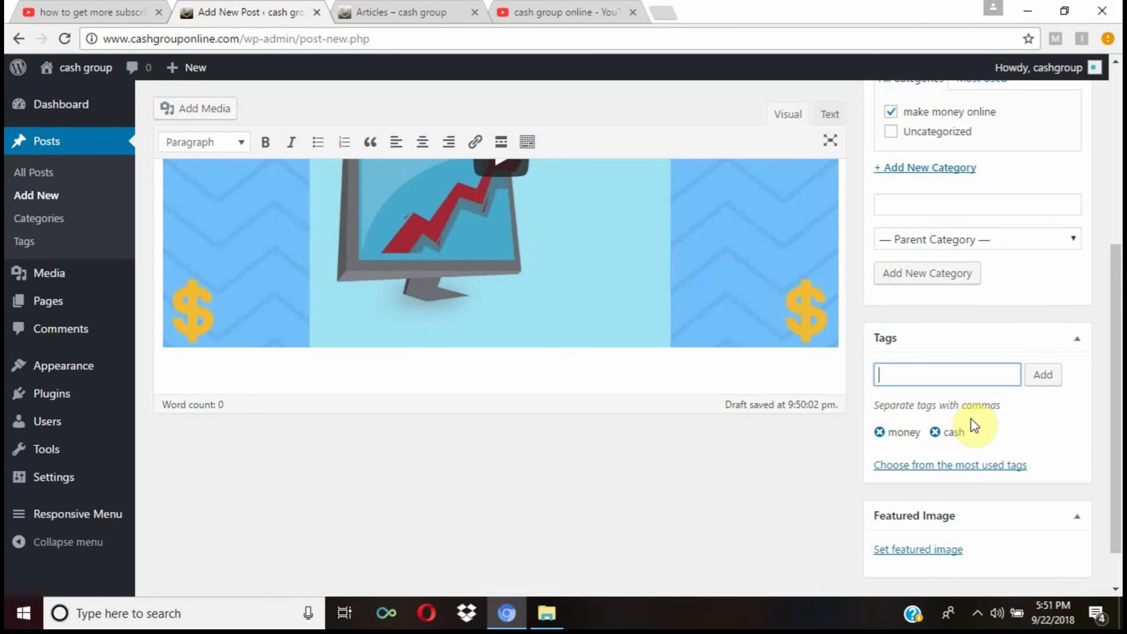
left_click_drag(969, 432, 950, 437)
left_click(964, 433)
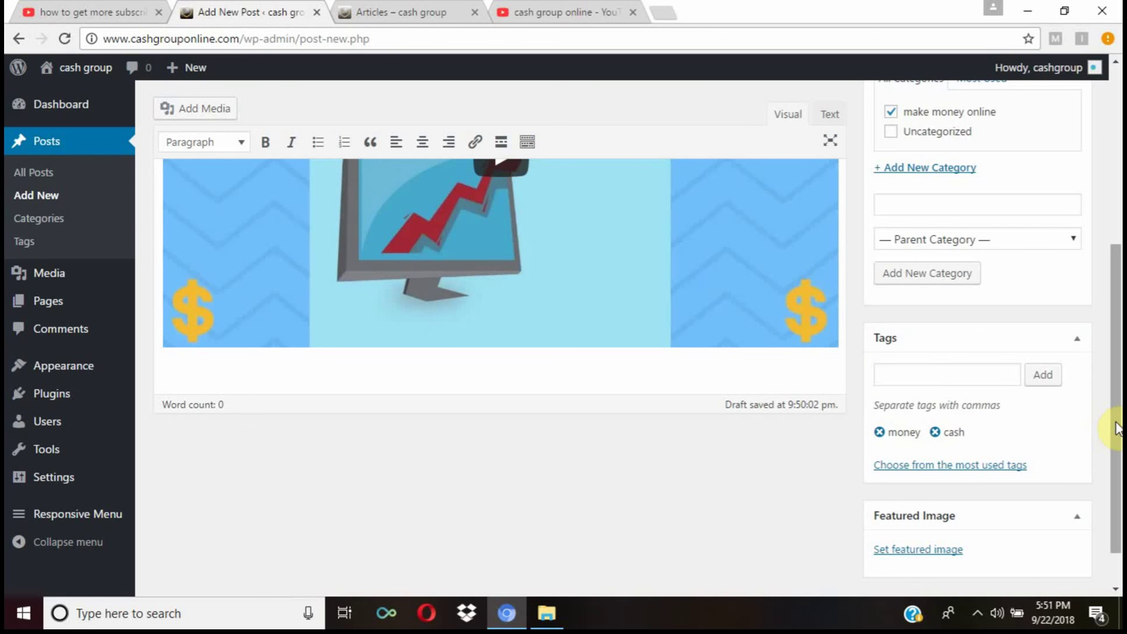
- Publish the draft post immediately with public visibility, without setting a featured image
left_click_drag(1115, 428, 1115, 467)
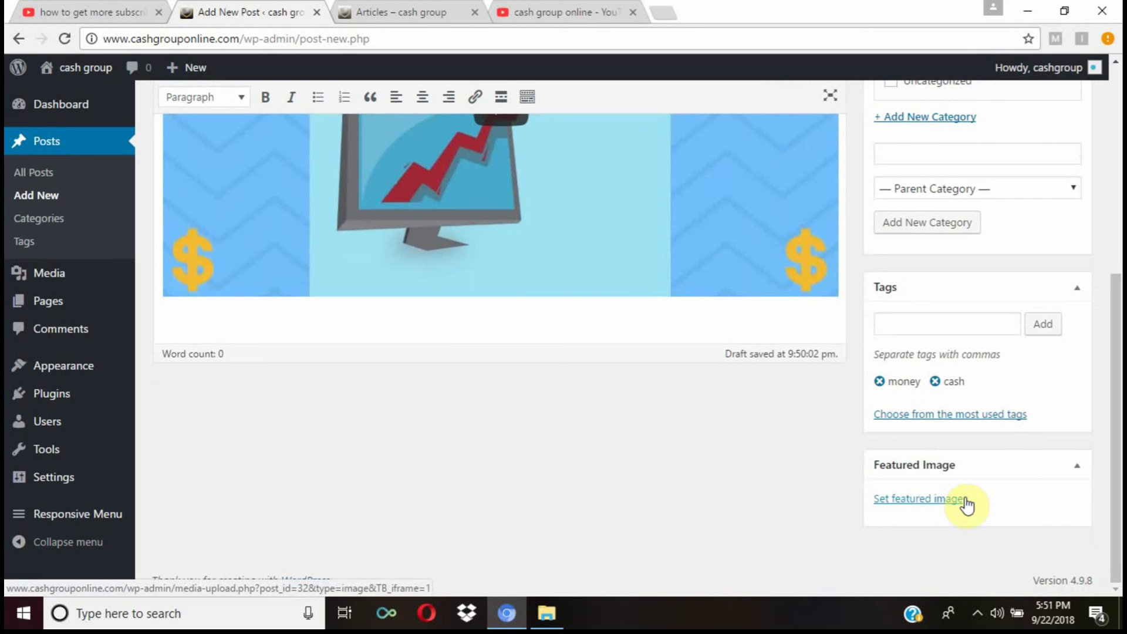
left_click(1111, 493)
scroll(1117, 418, "up", 5)
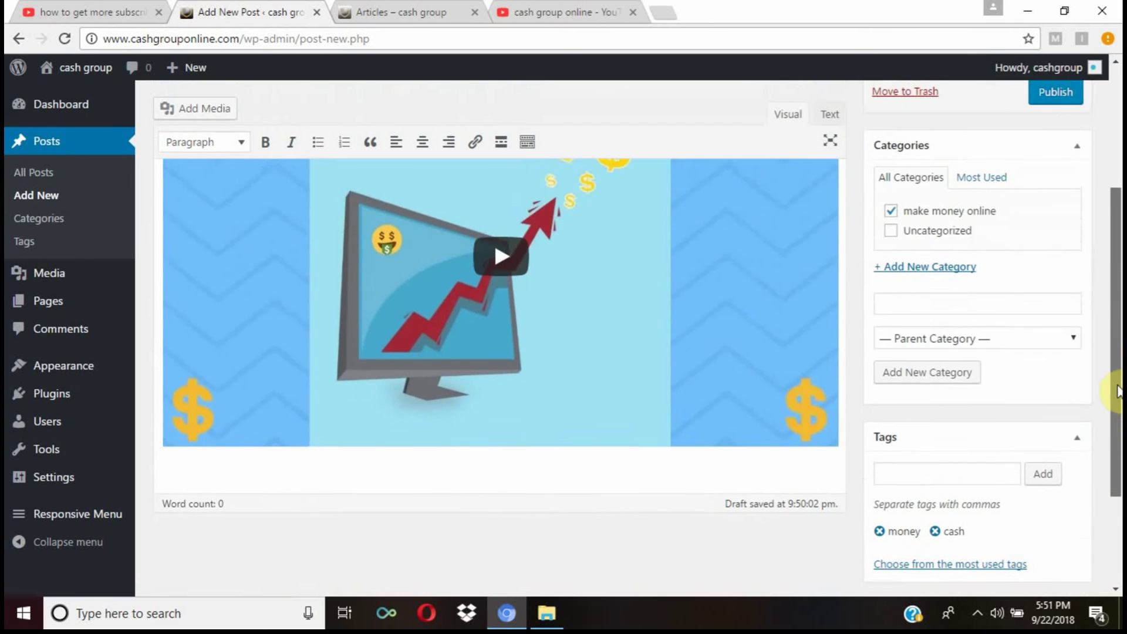
scroll(1108, 307, "up", 1)
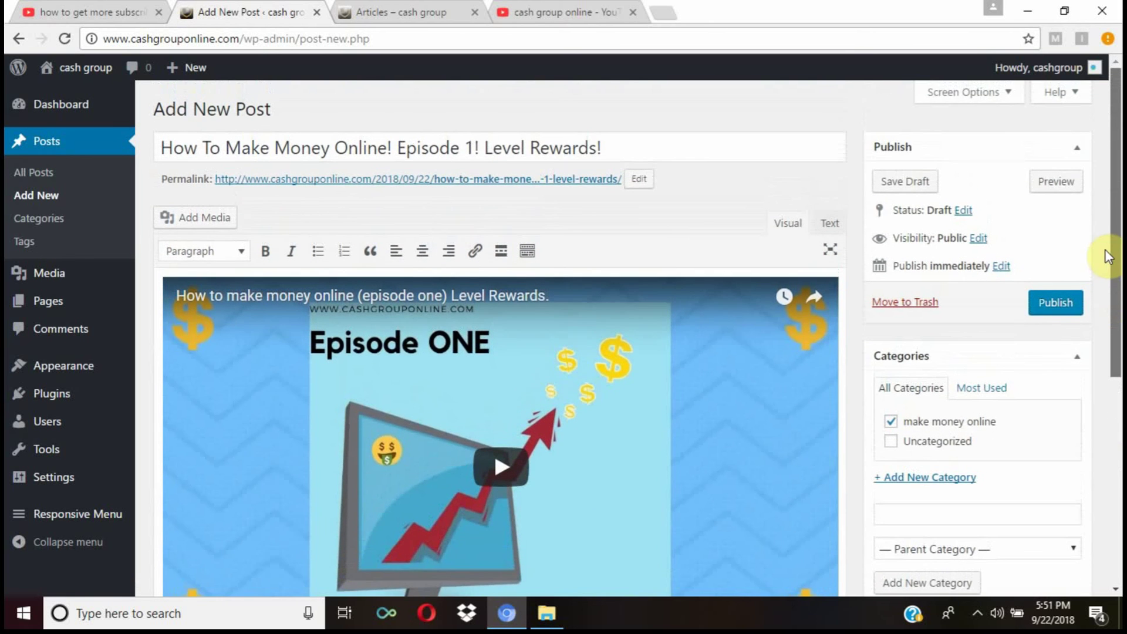
left_click_drag(1114, 282, 1118, 252)
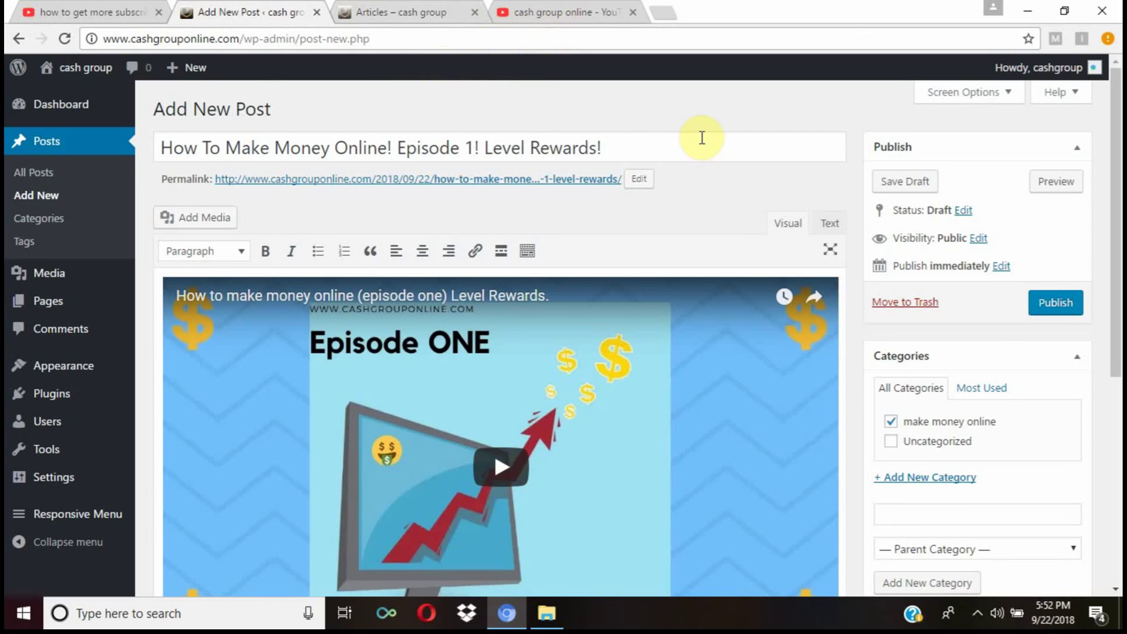
left_click(1054, 303)
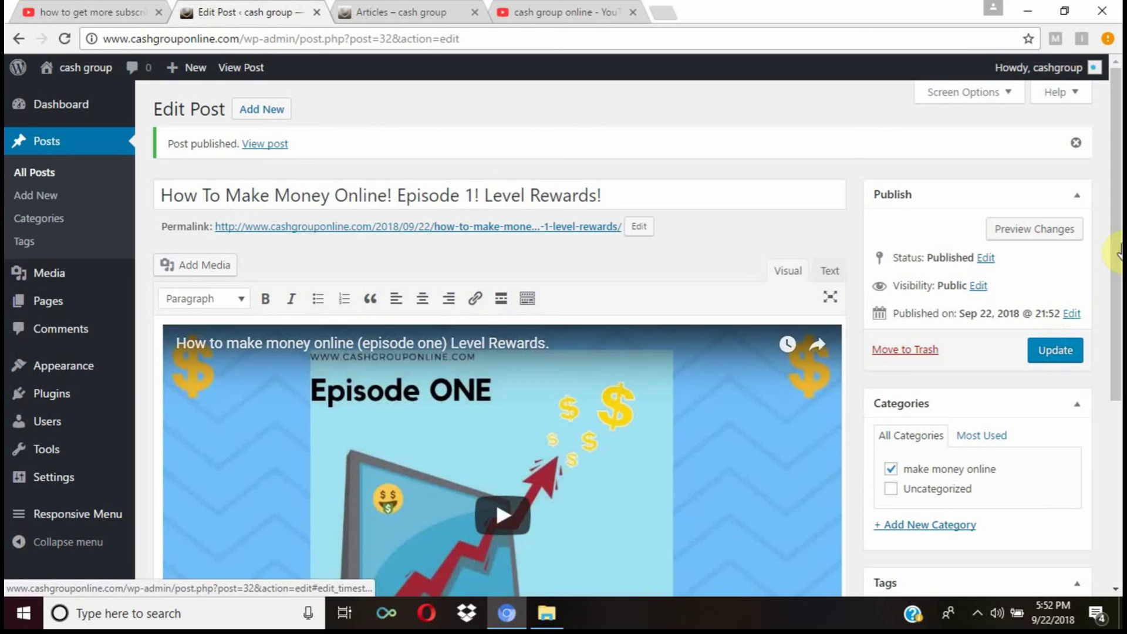
mouse_move(1119, 253)
left_mouse_down()
mouse_move(1118, 317)
mouse_move(1118, 252)
left_mouse_up()
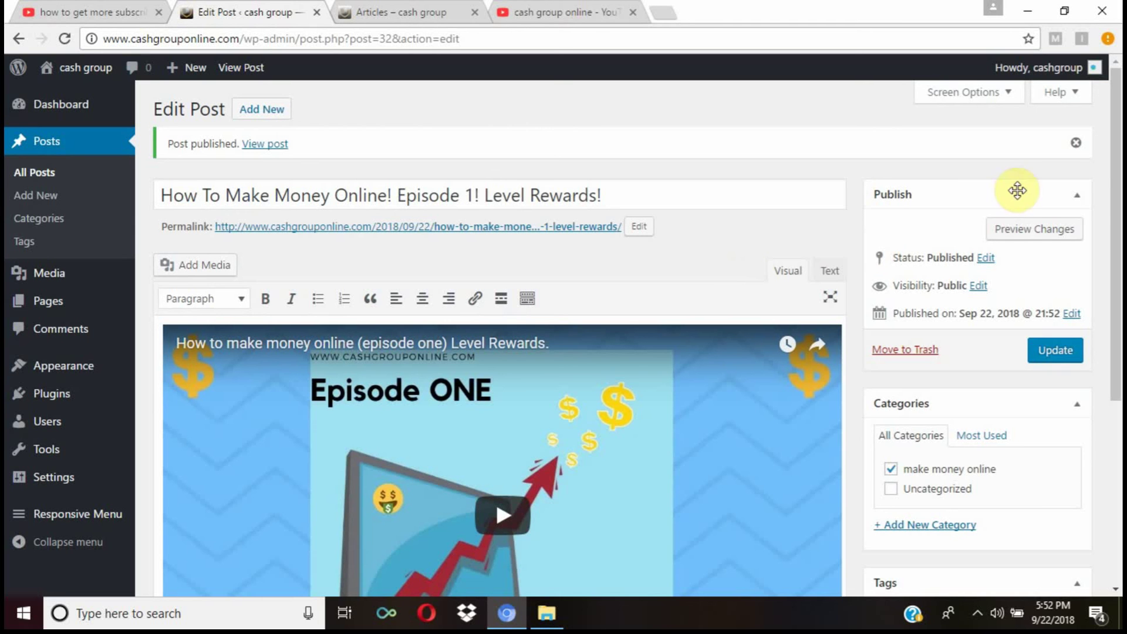
left_click_drag(1120, 197, 1114, 165)
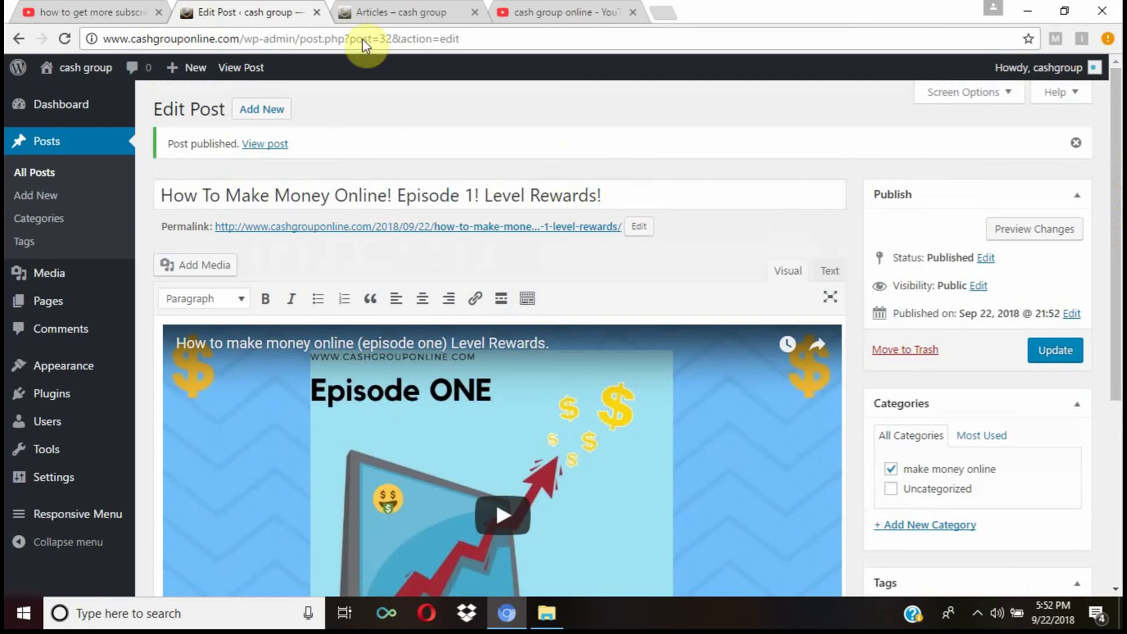
- Reload the site's Articles page and open the newly published Level Rewards post from its list
left_click(386, 7)
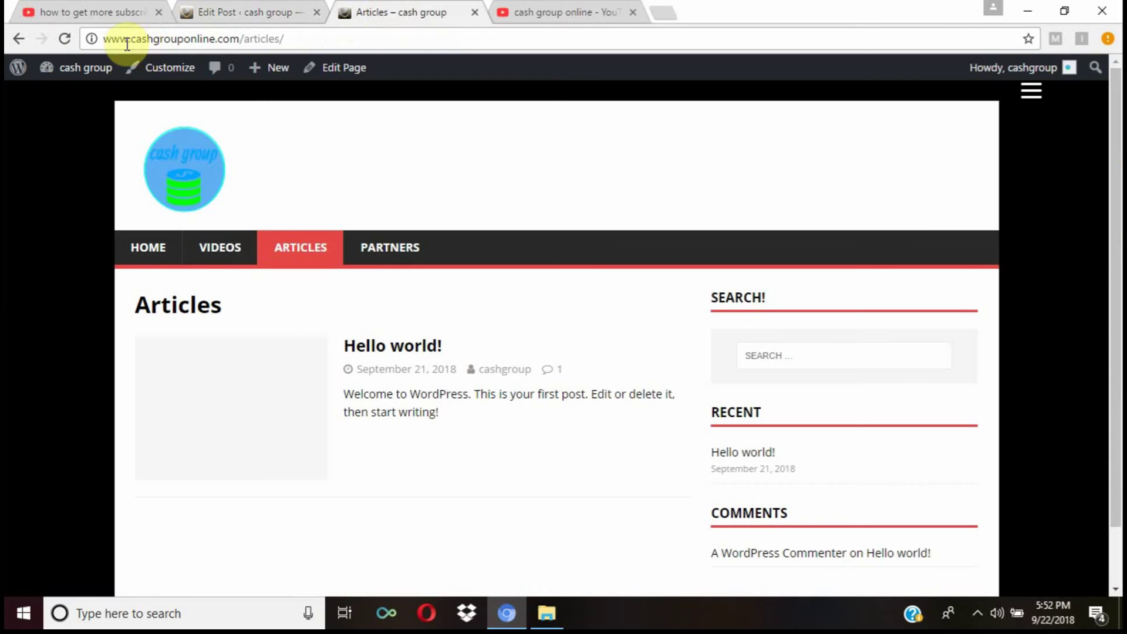
left_click(60, 39)
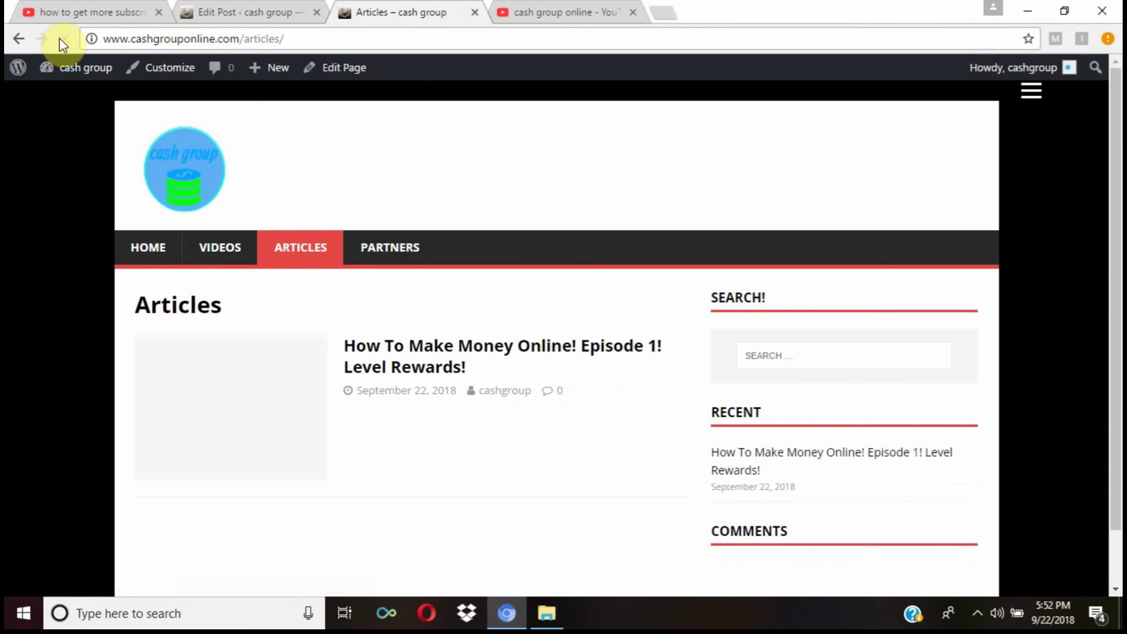
left_click(379, 367)
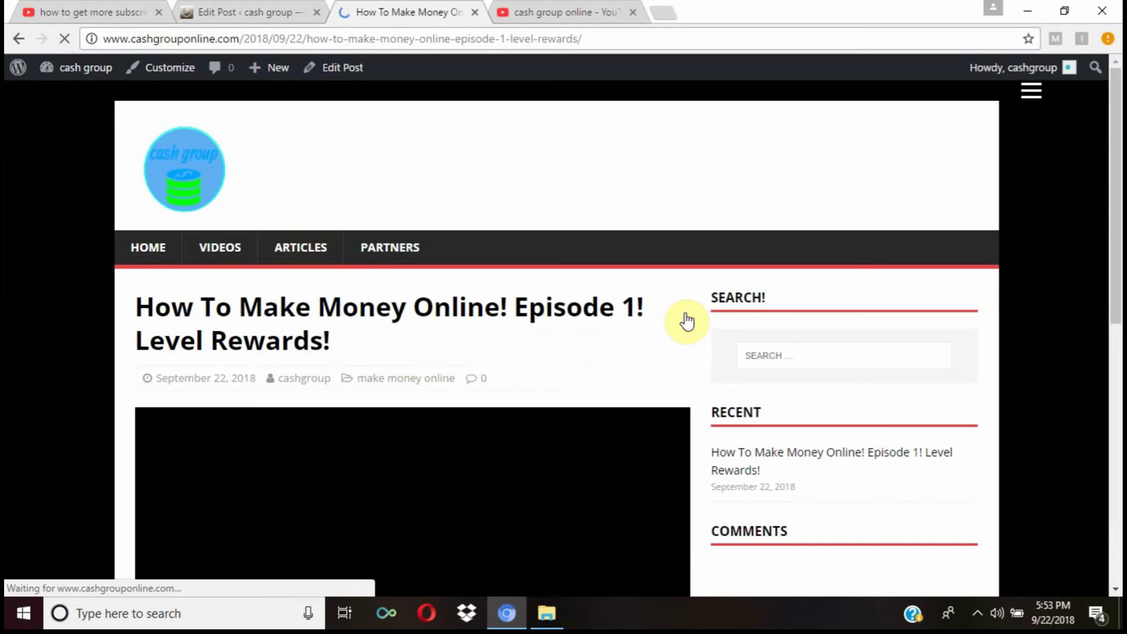
- Examine the published post's embedded video, tags, comment form and the sidebar's Comments section
left_click_drag(1117, 244, 1115, 403)
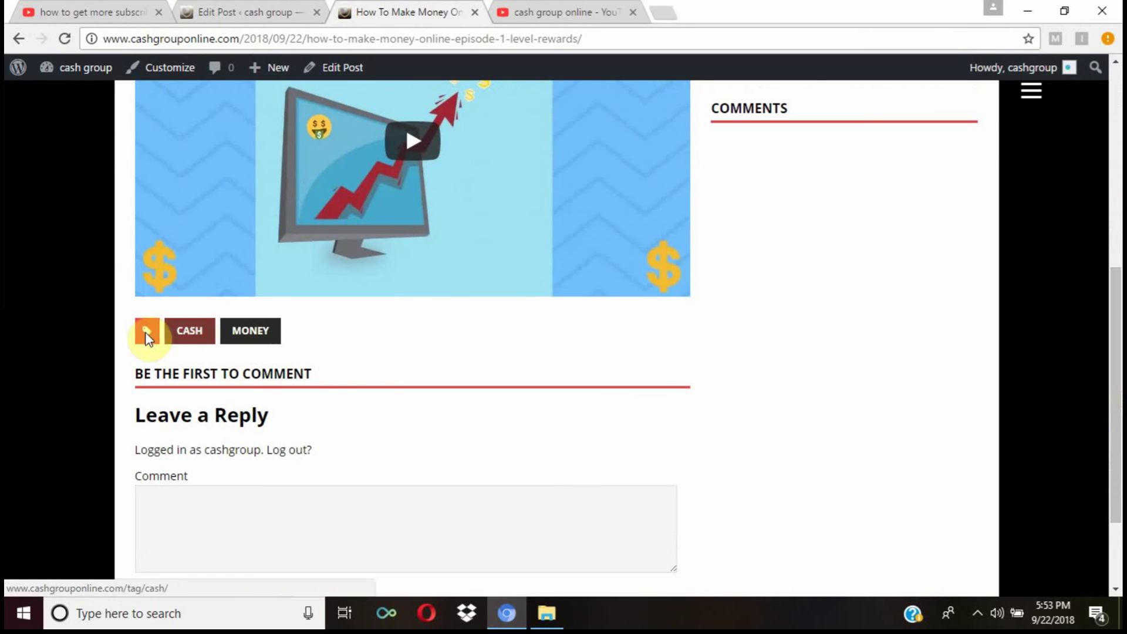
left_click(344, 516)
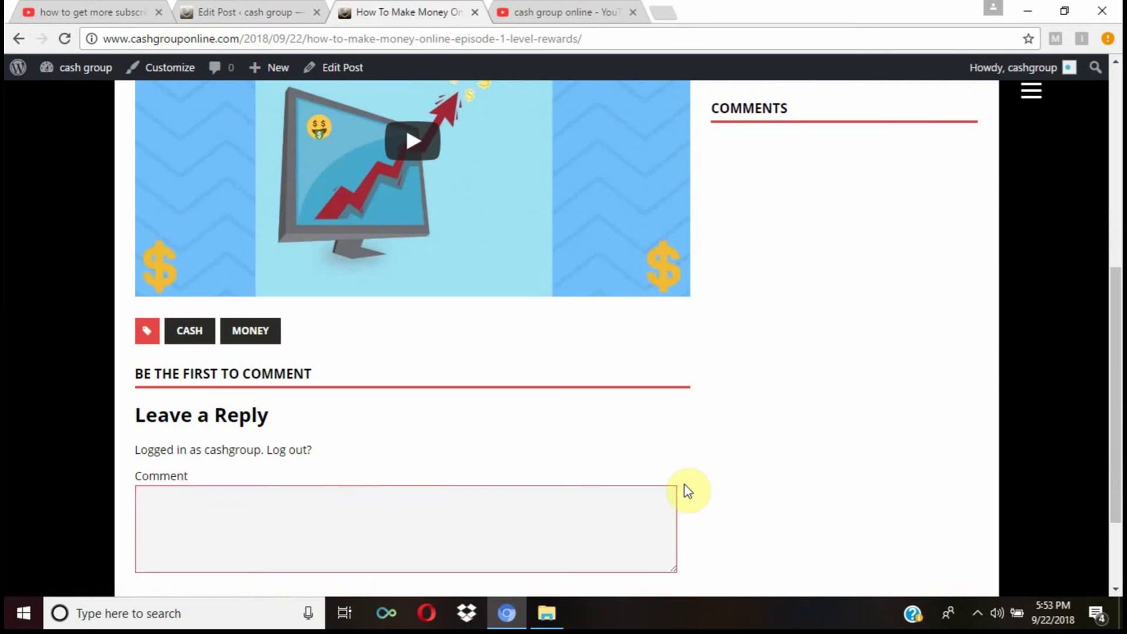
left_click_drag(1112, 451, 1117, 292)
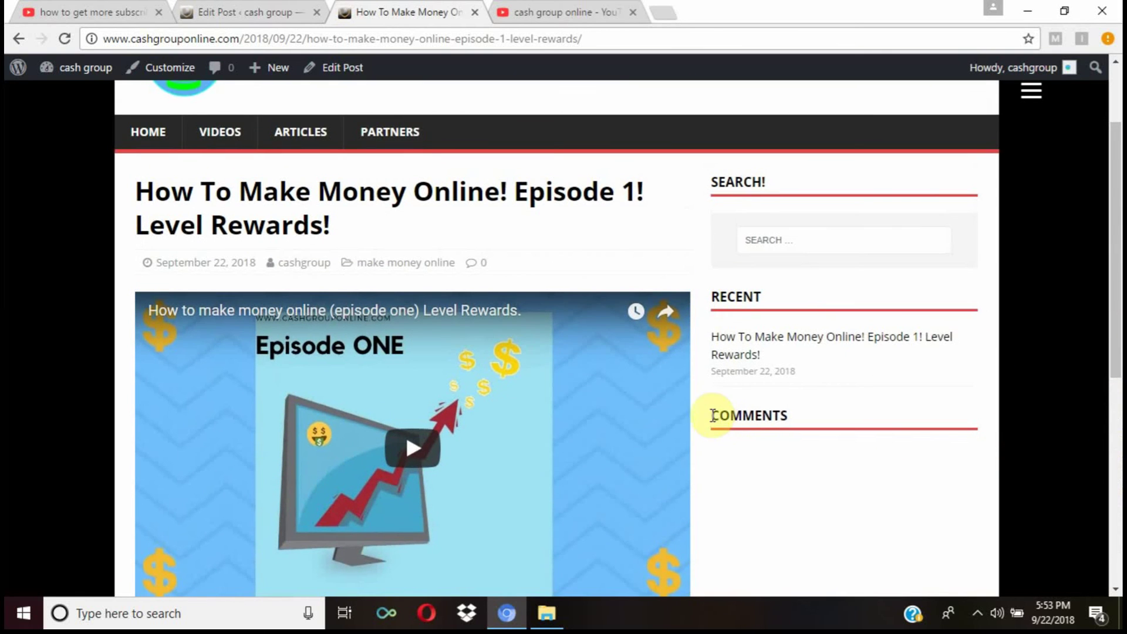
left_click_drag(717, 415, 787, 407)
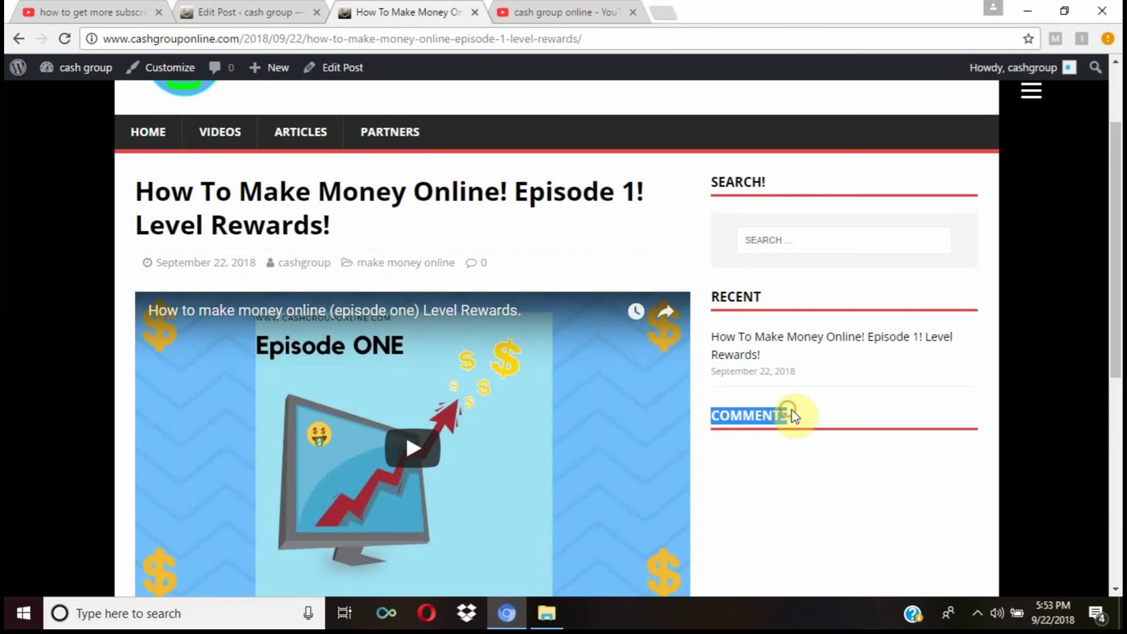
left_click(1026, 273)
left_click_drag(1117, 242, 1117, 171)
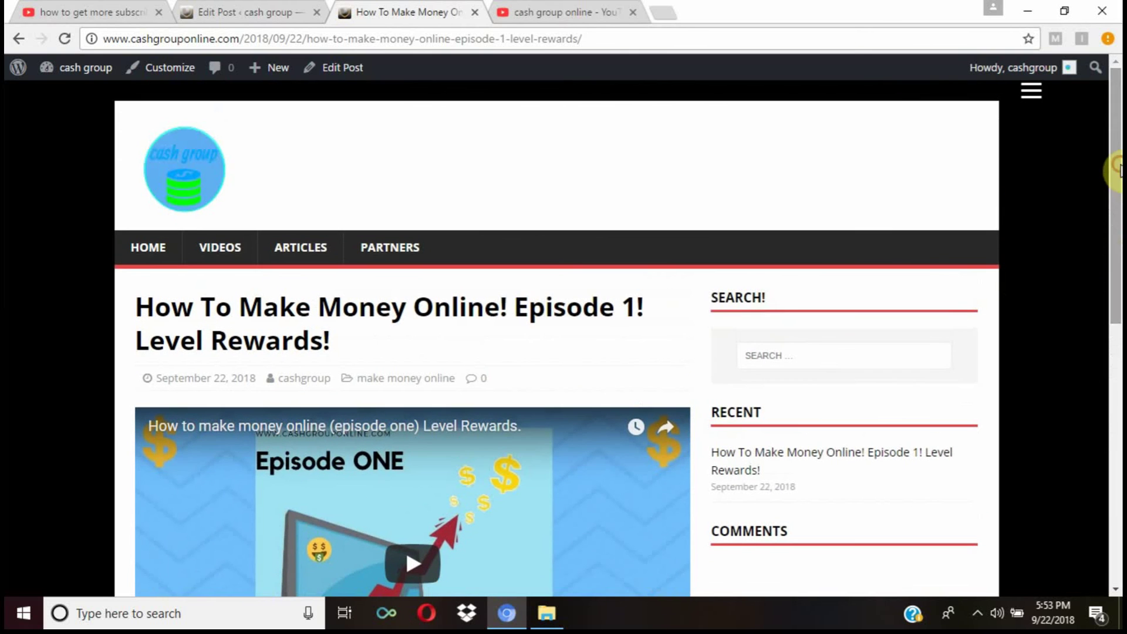
- View the site's Home page and its Videos page
left_click(149, 246)
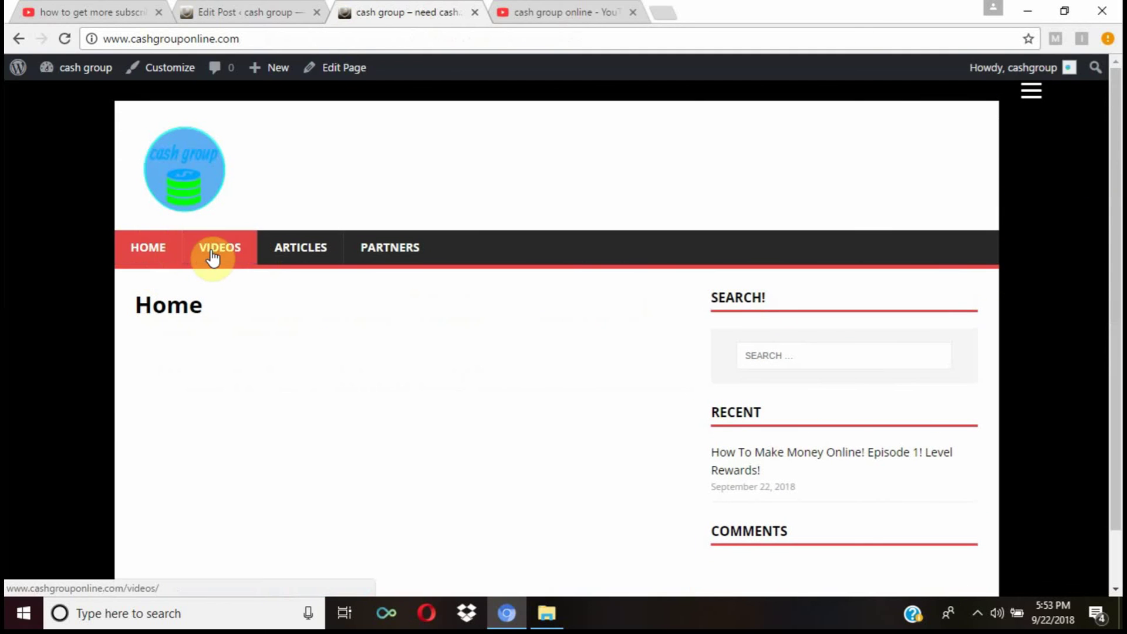
left_click(212, 254)
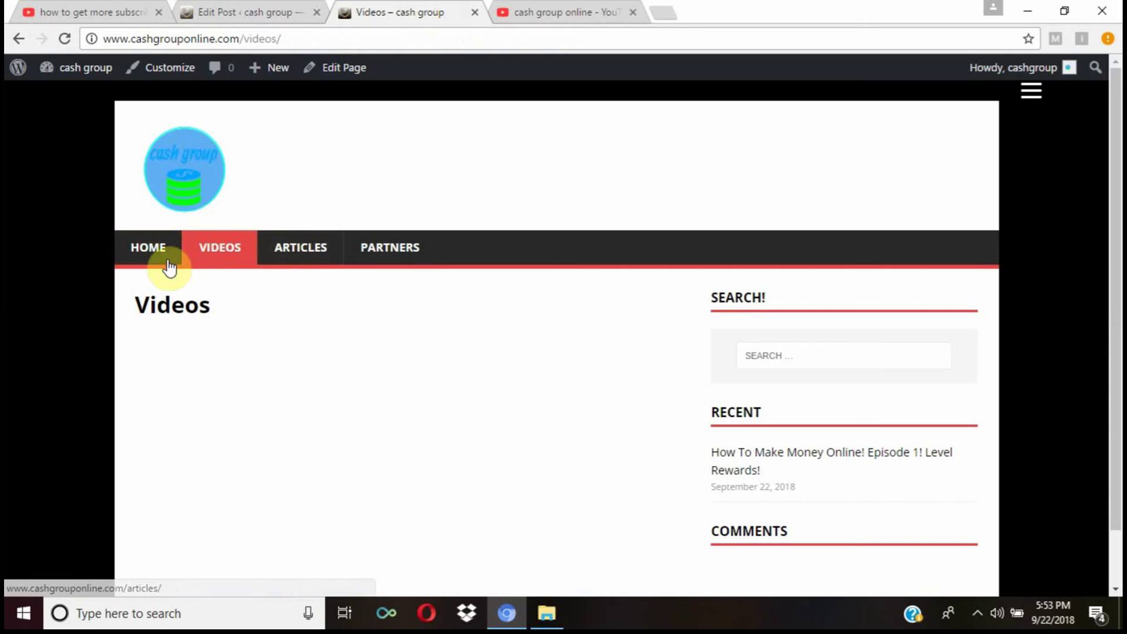